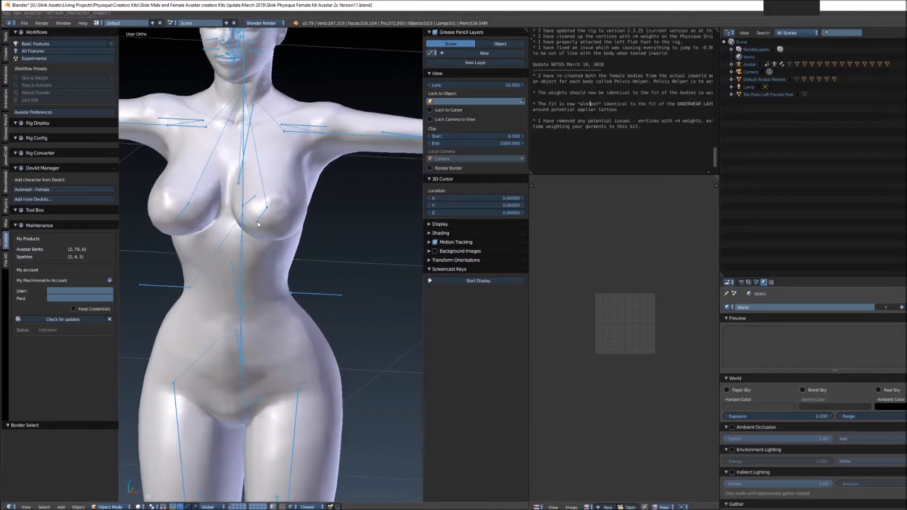
# Select the Physique Hourglass body and view it from the front
pyautogui.rightClick(258, 221)
pyautogui.scroll(-2, 341, 242)
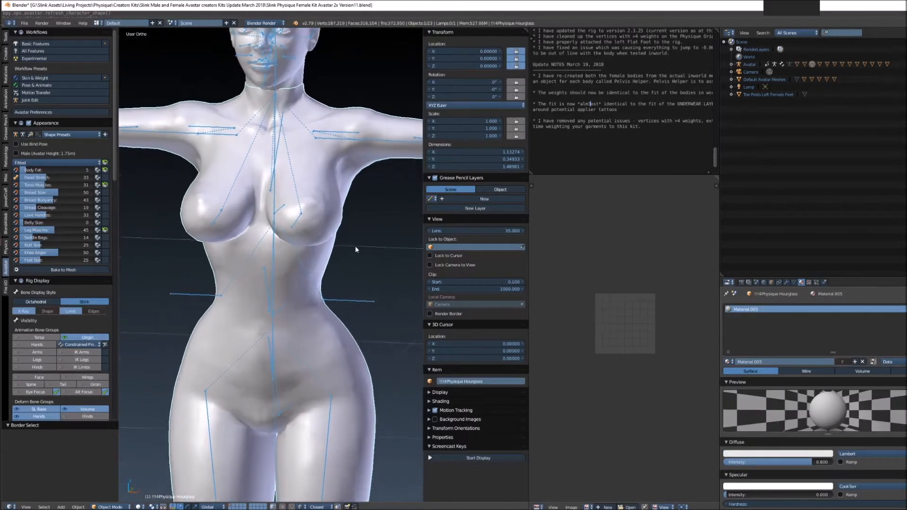
pyautogui.press('KP_1')
pyautogui.scroll(2, 384, 237)
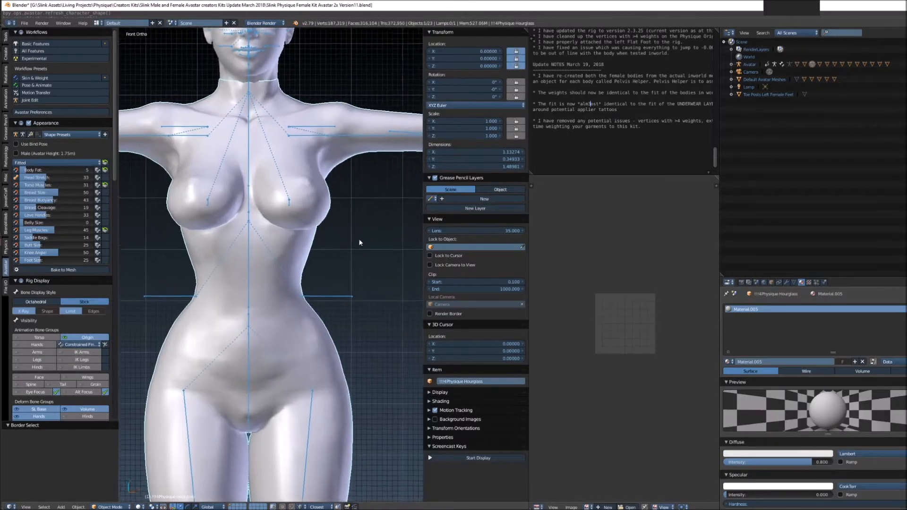
# Append the TSHIRT_MD_2_LOWPOLY_UVMAPPED object from tshirt.blend in the Downloads folder
pyautogui.click(25, 24)
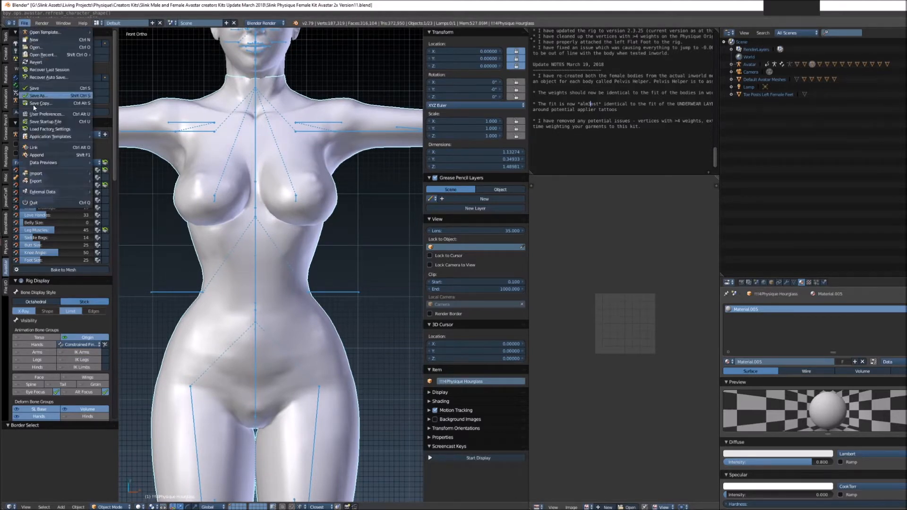
pyautogui.click(37, 155)
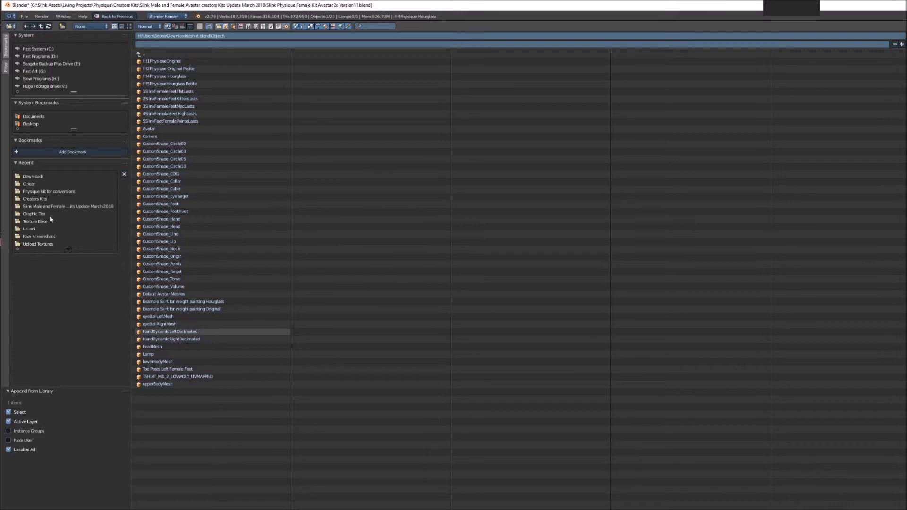
pyautogui.click(33, 176)
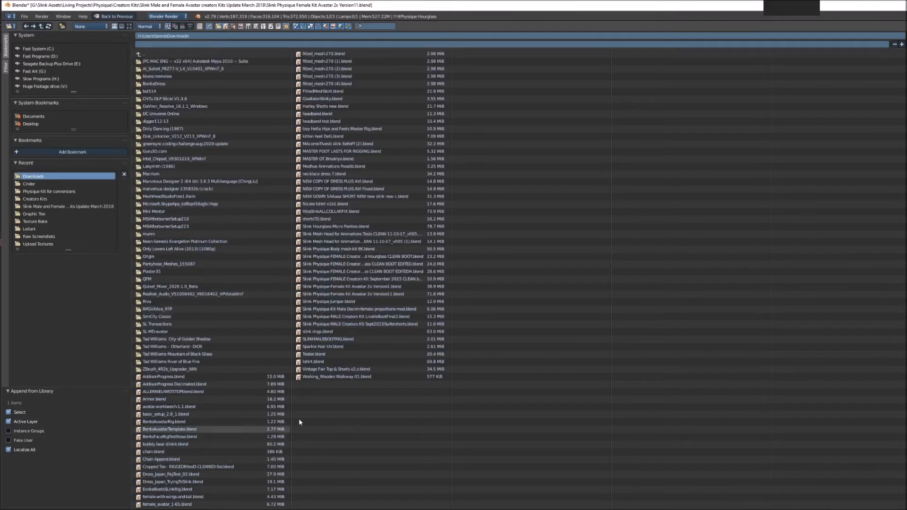
pyautogui.doubleClick(318, 360)
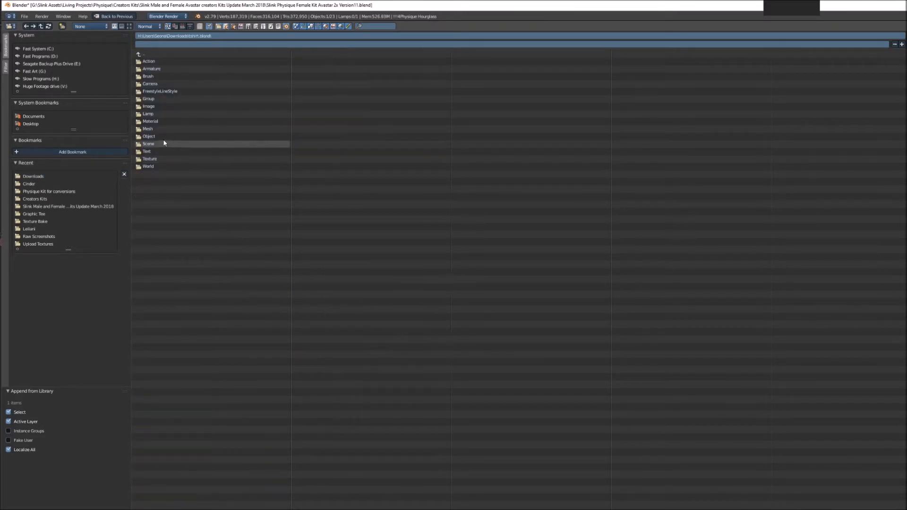
pyautogui.click(151, 136)
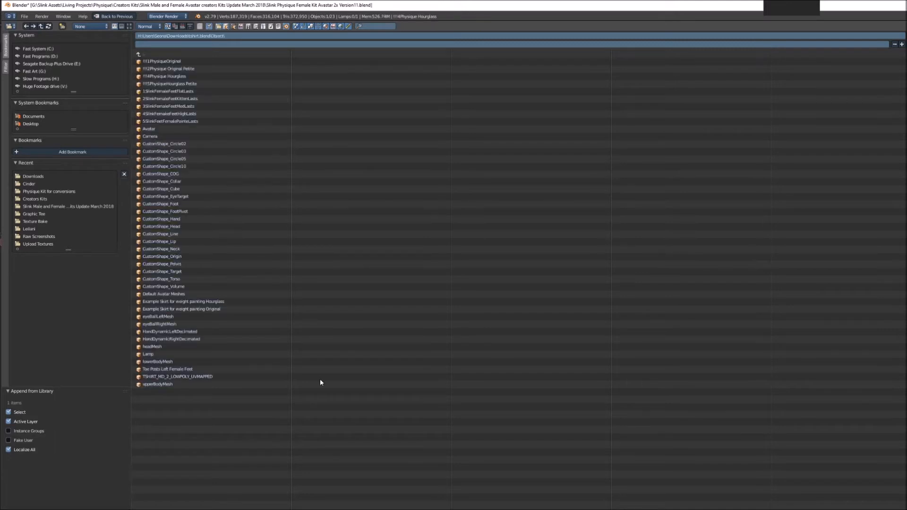
pyautogui.click(239, 377)
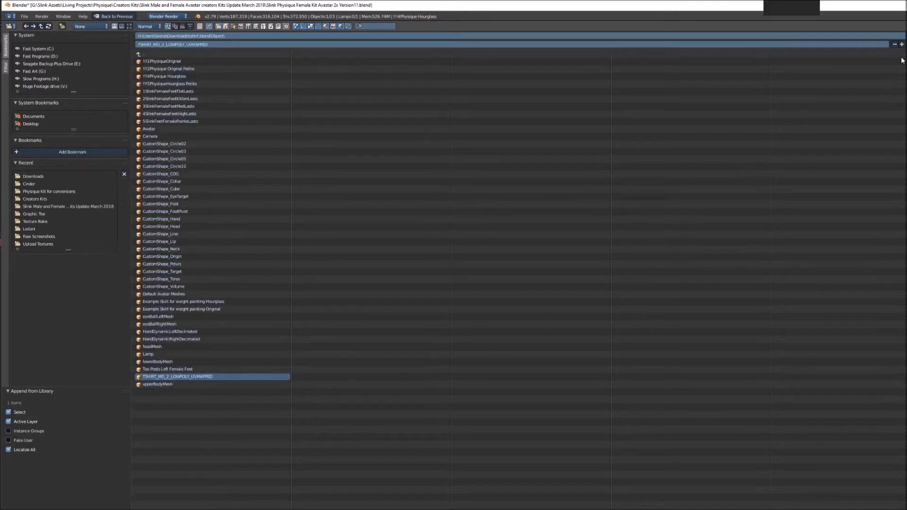
pyautogui.press('Return')
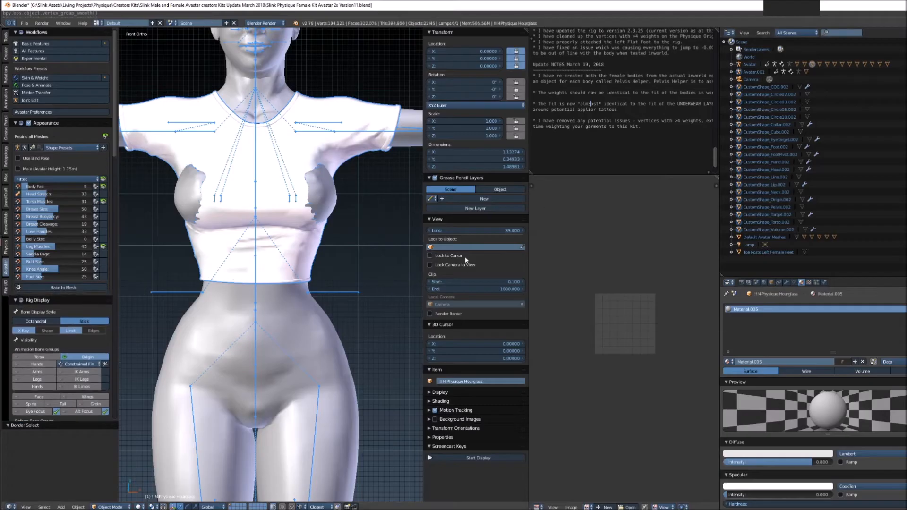
# Delete all the CustomShape objects that were brought in with the T-shirt
pyautogui.click(752, 88)
pyautogui.click(759, 230)
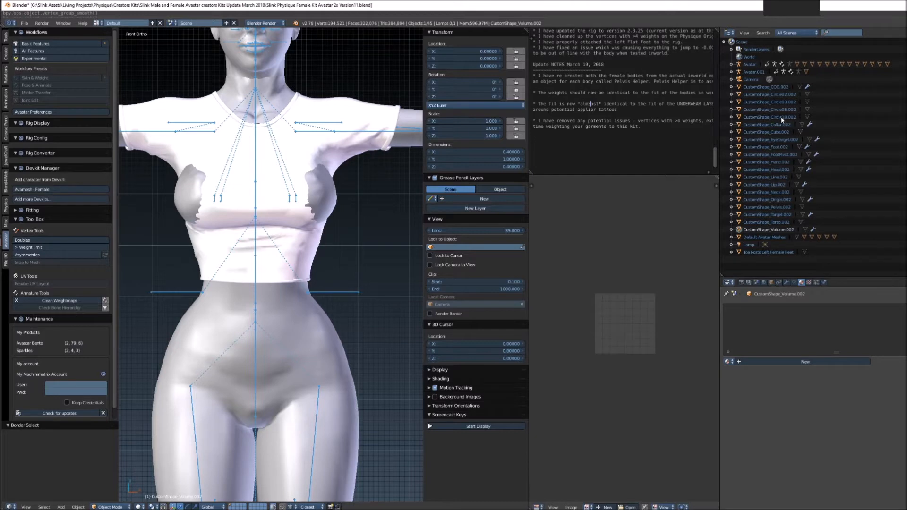
pyautogui.press('b')
pyautogui.moveTo(784, 86); pyautogui.dragTo(751, 229)
pyautogui.rightClick(752, 229)
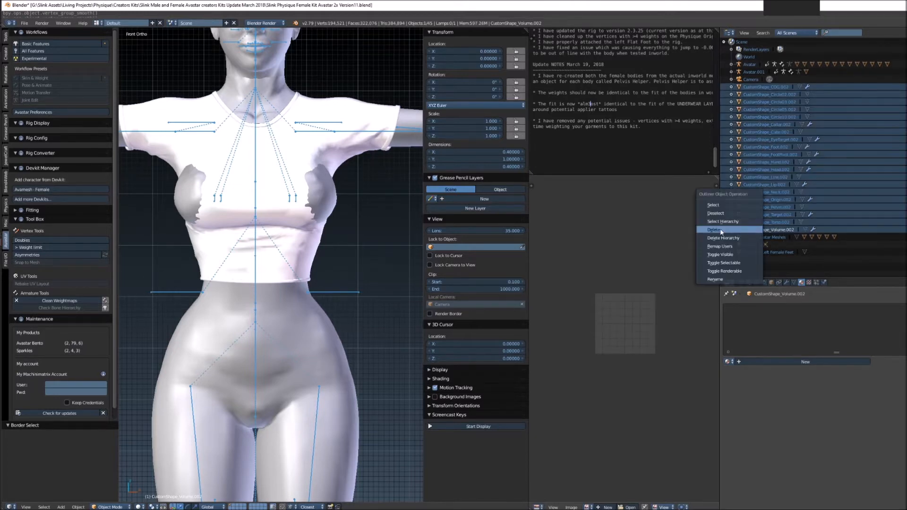
pyautogui.click(751, 230)
# Expand the Avatar.001 hierarchy and select the T-shirt mesh inside it
pyautogui.click(732, 71)
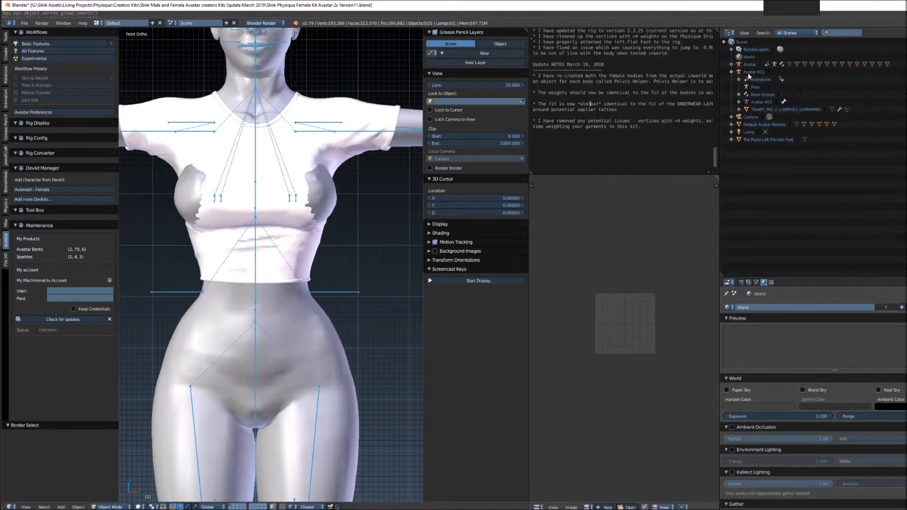
pyautogui.click(747, 72)
pyautogui.click(763, 110)
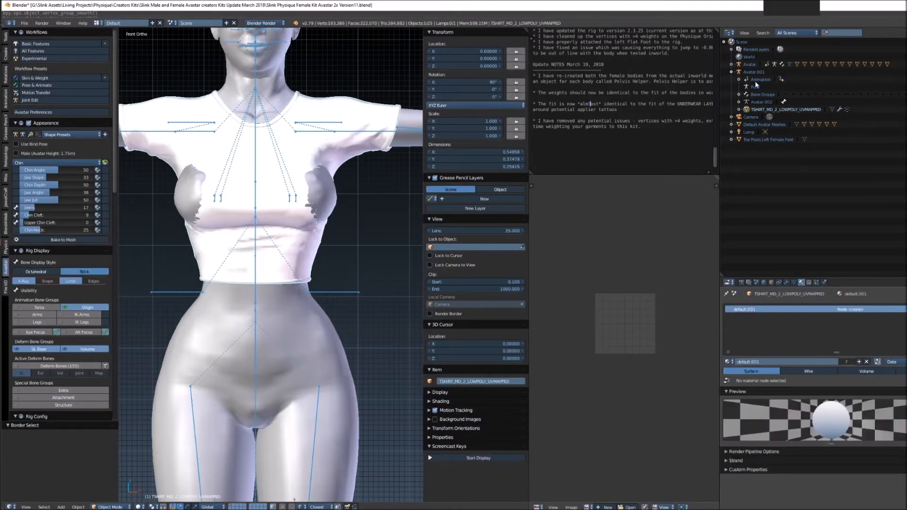
# Select the Avatar.001 armature, show its Fitted shape sliders and reset Breast Cleavage
pyautogui.click(755, 73)
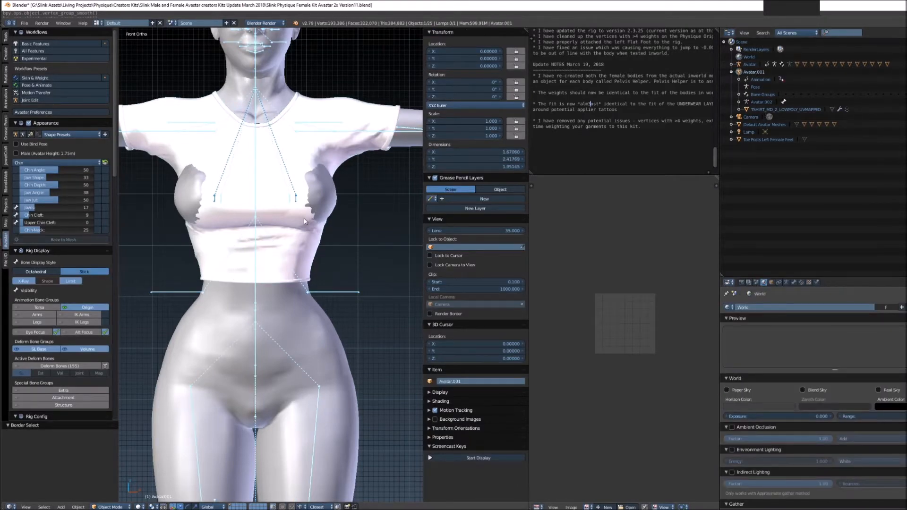
pyautogui.moveTo(272, 236); pyautogui.dragTo(279, 238, button='middle')
pyautogui.scroll(3, 278, 237)
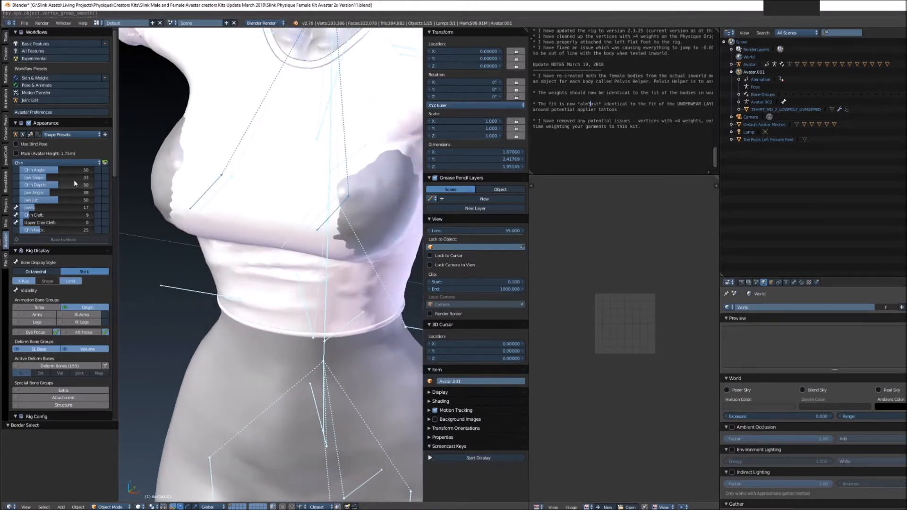
pyautogui.click(57, 162)
pyautogui.moveTo(359, 225); pyautogui.dragTo(300, 220, button='middle')
pyautogui.click(40, 163)
pyautogui.click(33, 169)
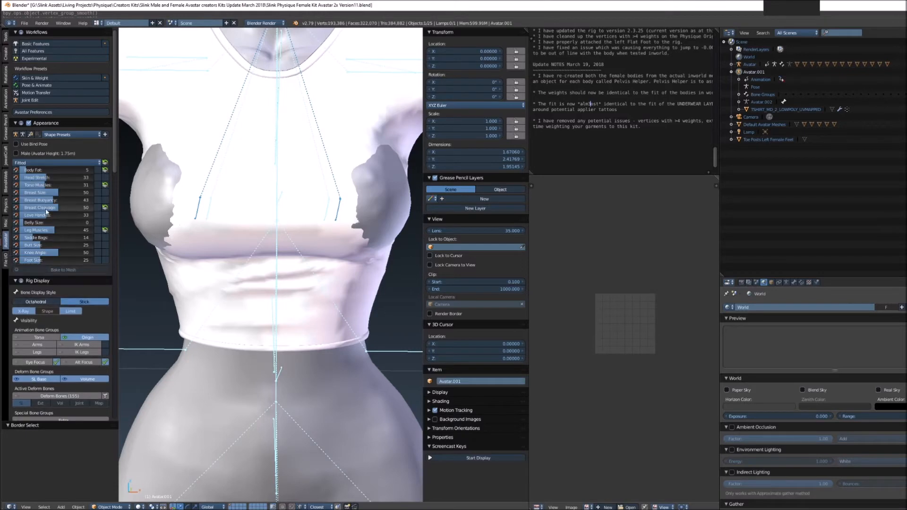
pyautogui.click(105, 207)
# Set the T-shirt's armature modifier object to Avatar
pyautogui.moveTo(271, 307); pyautogui.dragTo(321, 307, button='middle')
pyautogui.keyDown('shift'); pyautogui.moveTo(416, 300); pyautogui.dragTo(286, 297, button='middle'); pyautogui.keyUp('shift')
pyautogui.rightClick(312, 316)
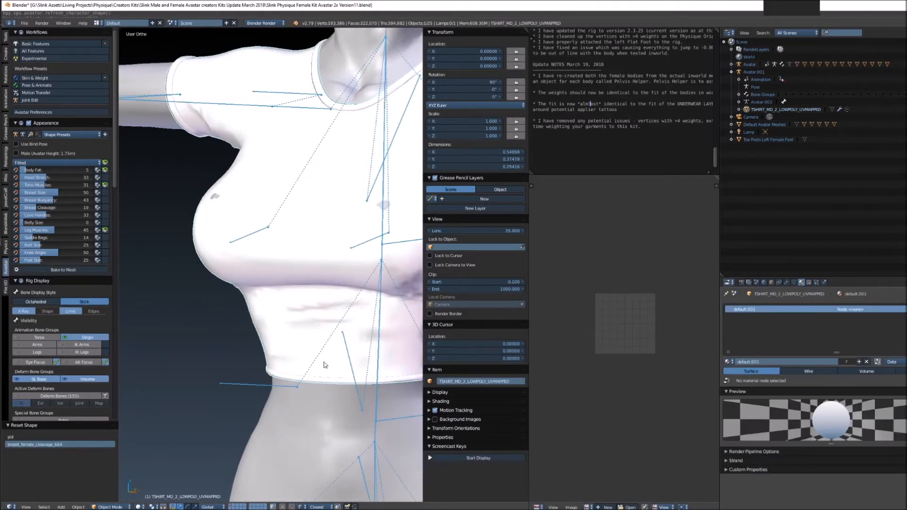
pyautogui.keyDown('shift'); pyautogui.moveTo(319, 363); pyautogui.dragTo(265, 313, button='middle'); pyautogui.keyUp('shift')
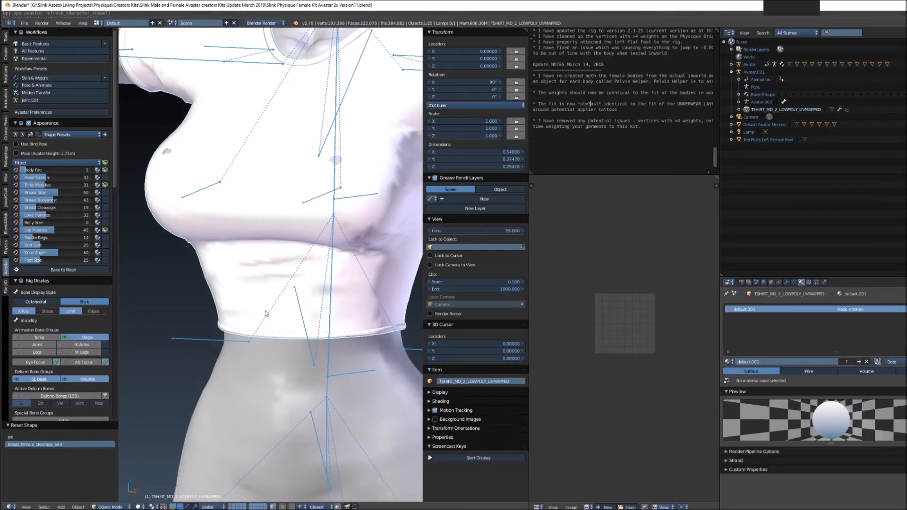
pyautogui.click(786, 283)
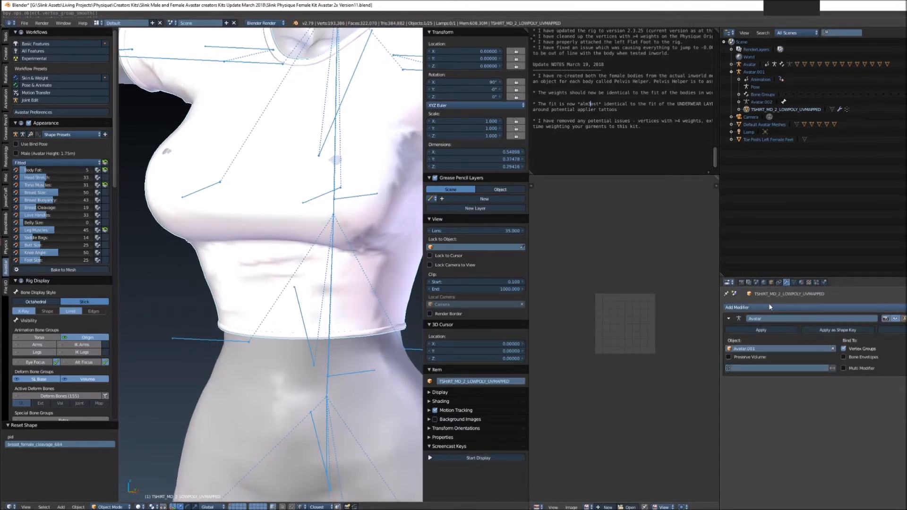
pyautogui.click(752, 348)
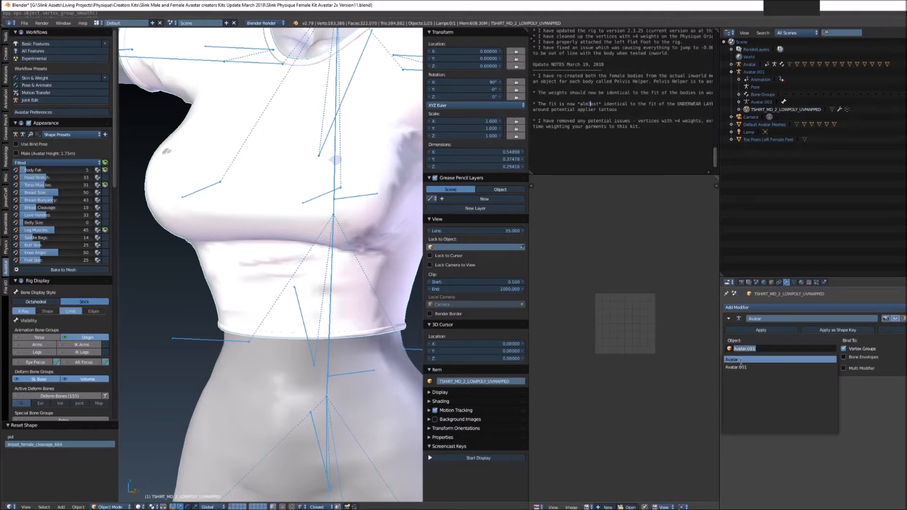
pyautogui.click(737, 360)
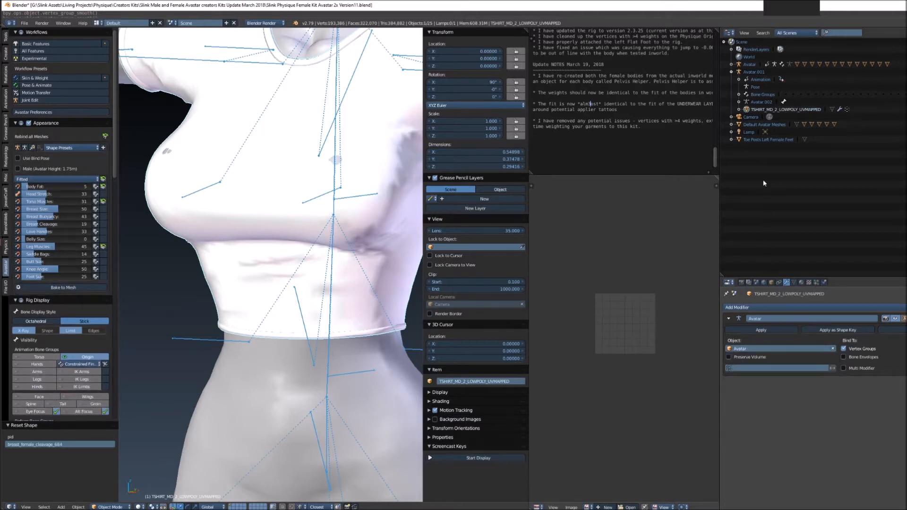
# Delete the duplicate Avatar.001 armature and rebind the T-shirt to the Avatar armature
pyautogui.rightClick(753, 74)
pyautogui.click(744, 78)
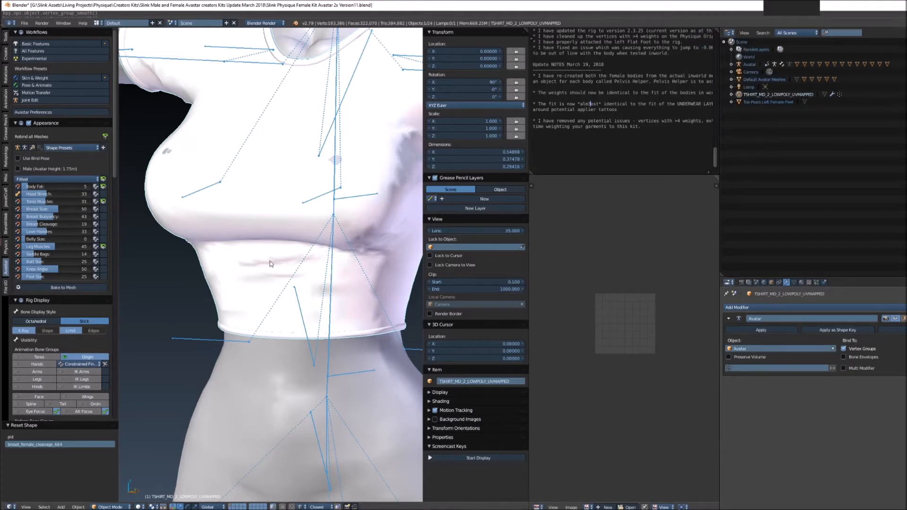
pyautogui.scroll(-10, 76, 297)
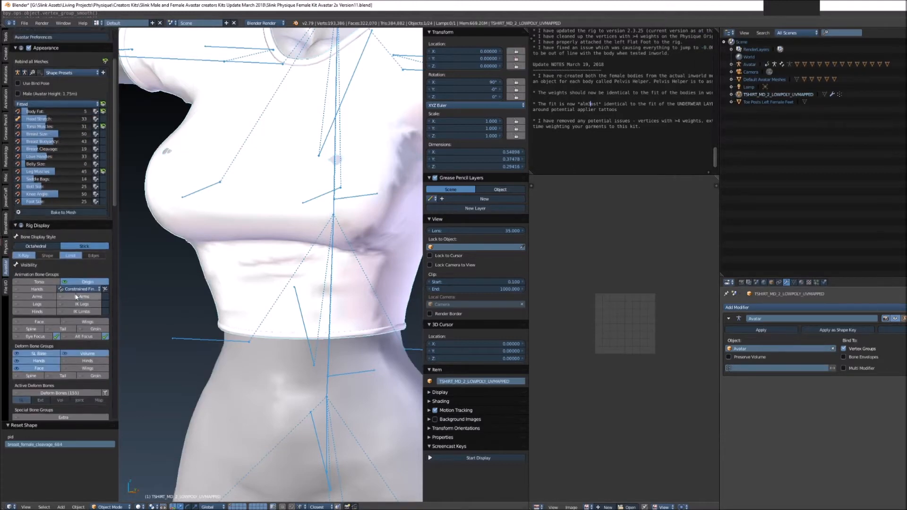
pyautogui.scroll(-3, 75, 297)
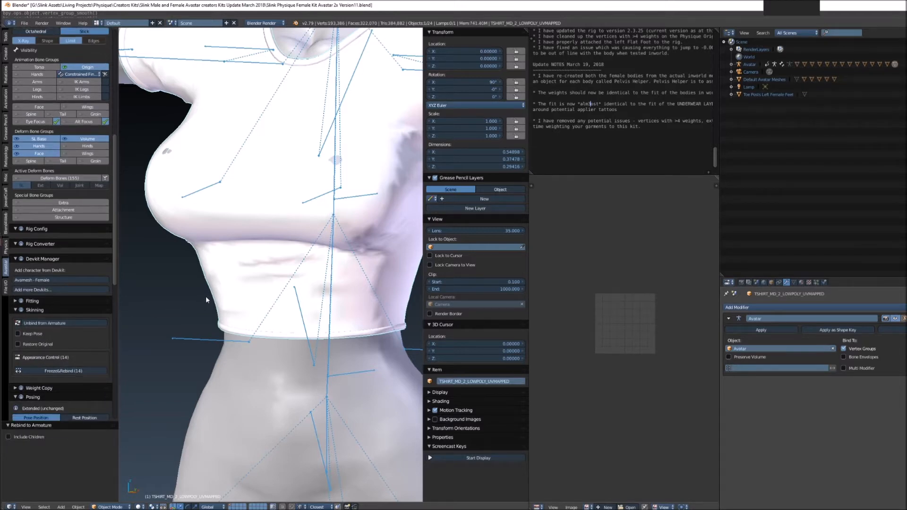
# Select the Avatar armature and raise Breast Cleavage close to its maximum to test the T-shirt's deformation
pyautogui.rightClick(192, 193)
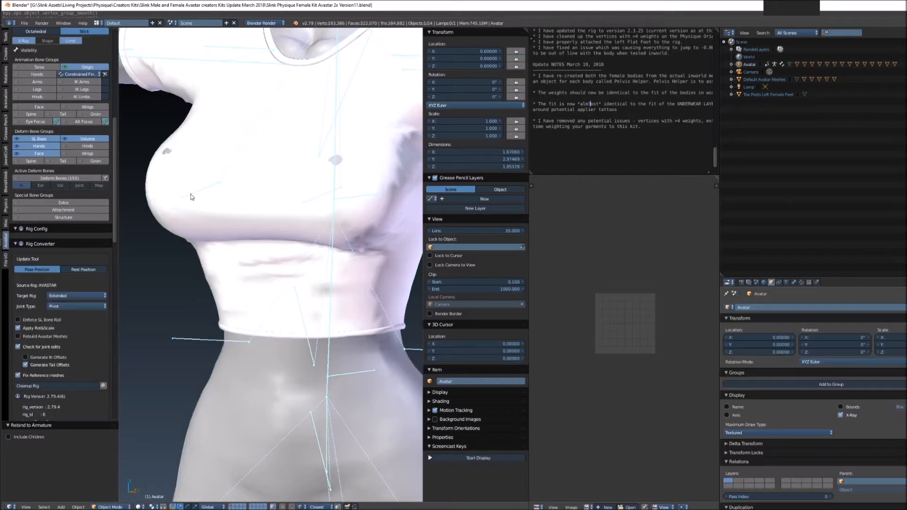
pyautogui.press('KP_1')
pyautogui.keyDown('shift'); pyautogui.moveTo(271, 267); pyautogui.dragTo(410, 295, button='middle'); pyautogui.keyUp('shift')
pyautogui.keyDown('shift'); pyautogui.moveTo(263, 313); pyautogui.dragTo(302, 321, button='middle'); pyautogui.keyUp('shift')
pyautogui.scroll(10, 44, 95)
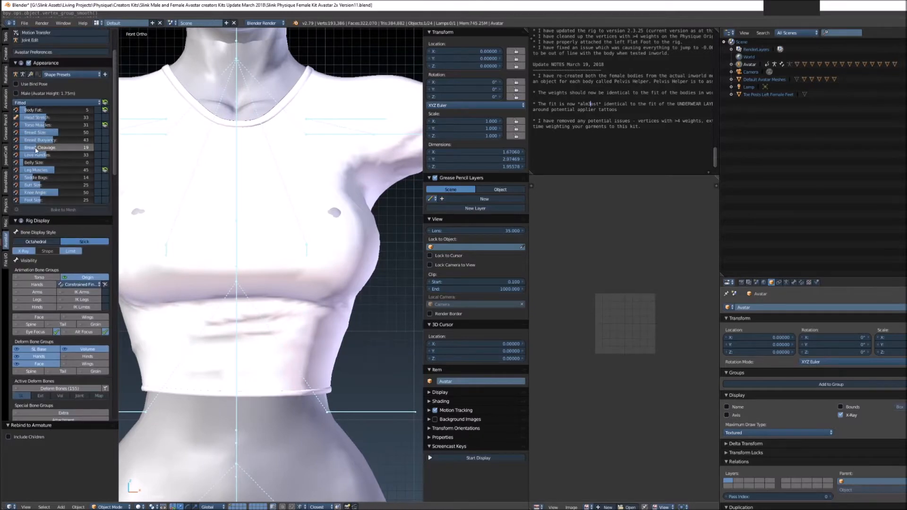
pyautogui.moveTo(85, 151); pyautogui.dragTo(89, 148)
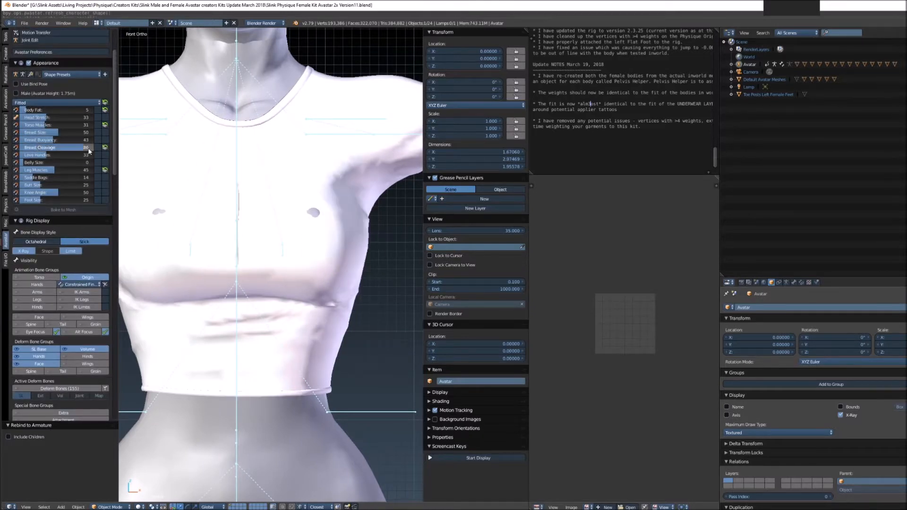
pyautogui.moveTo(234, 233)
pyautogui.mouseDown(button='middle')
pyautogui.moveTo(241, 251)
pyautogui.moveTo(306, 224)
pyautogui.mouseUp(button='middle')
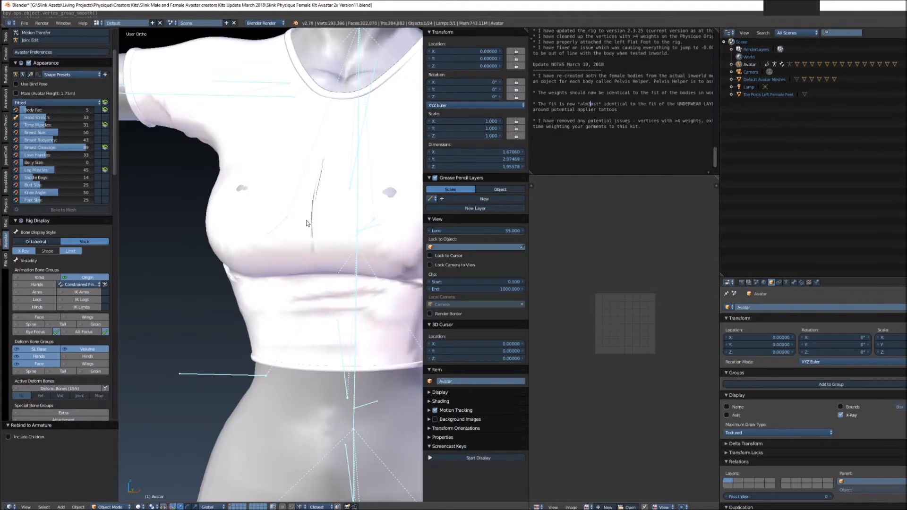
# Enter Edit Mode on the T-shirt and select a single vertex in the crease at the centre of the chest
pyautogui.rightClick(257, 261)
pyautogui.press('Tab')
pyautogui.moveTo(257, 261); pyautogui.dragTo(248, 269, button='middle')
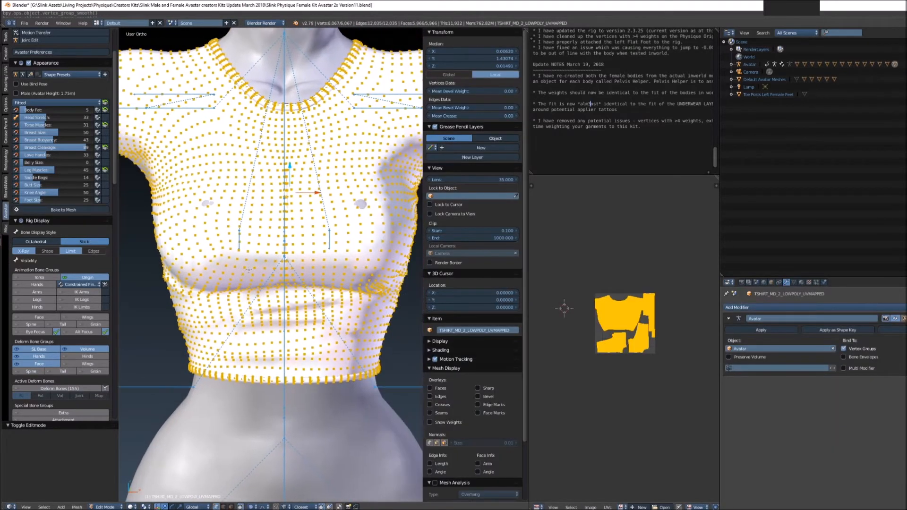
pyautogui.scroll(4, 249, 270)
pyautogui.moveTo(289, 213); pyautogui.dragTo(294, 256, button='middle')
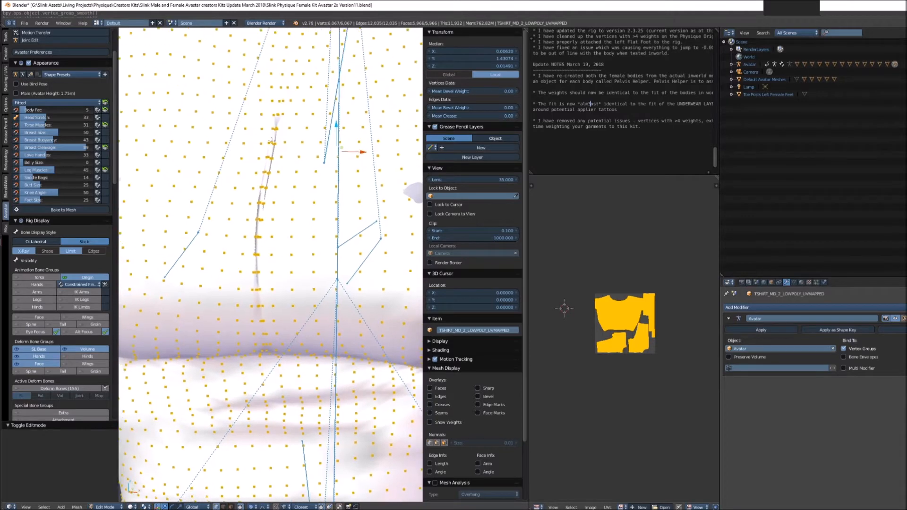
pyautogui.press('a')
pyautogui.rightClick(255, 221)
# Circle the overlapping vertices in the chest crease with a Grease Pencil stroke, and hide the stroke's layer
pyautogui.moveTo(290, 179)
pyautogui.mouseDown()
pyautogui.moveTo(234, 312)
pyautogui.moveTo(299, 186)
pyautogui.mouseUp()
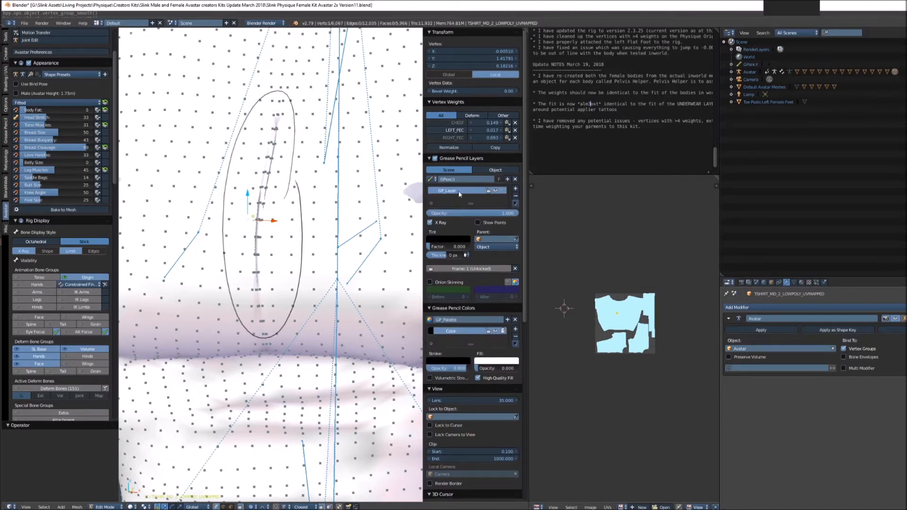
pyautogui.click(498, 190)
pyautogui.scroll(-5, 267, 255)
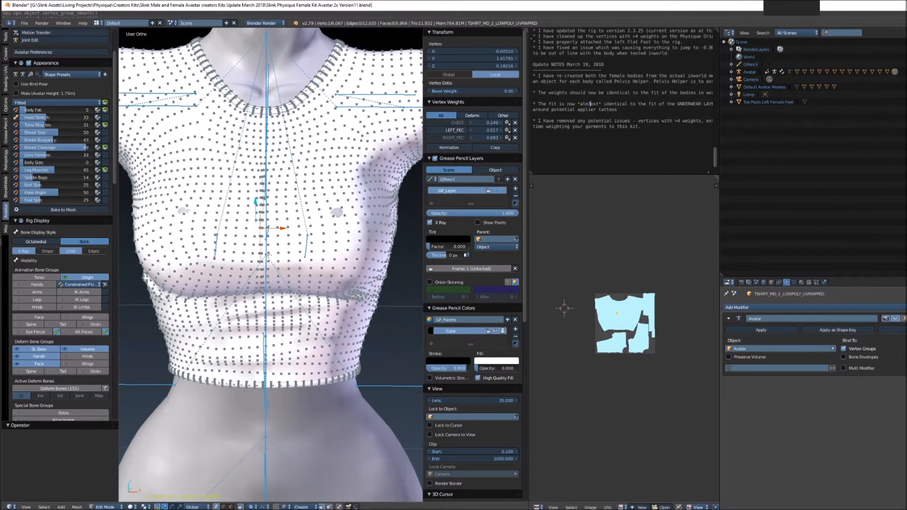
# Reset the avatar's Breast Cleavage shape value while viewing the T-shirt from the front
pyautogui.press('KP_1')
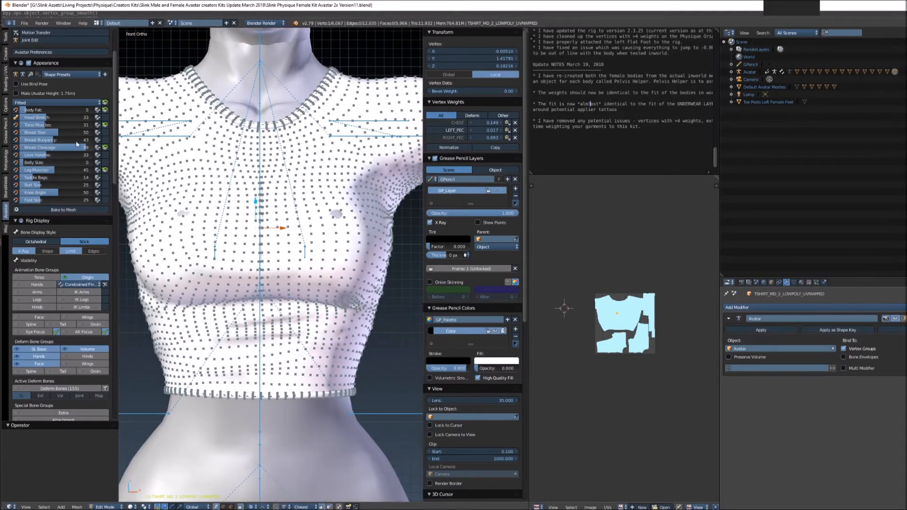
pyautogui.click(105, 147)
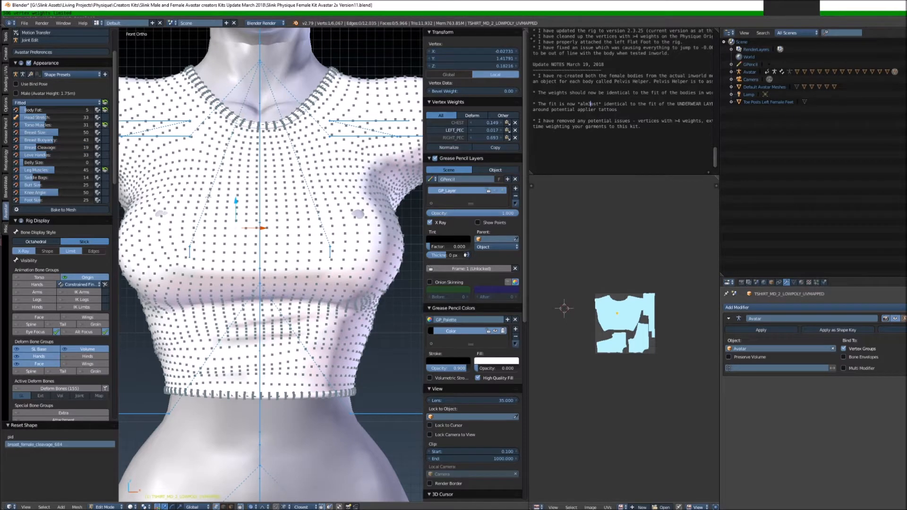
pyautogui.keyDown('shift'); pyautogui.moveTo(241, 247); pyautogui.dragTo(249, 244, button='middle'); pyautogui.keyUp('shift')
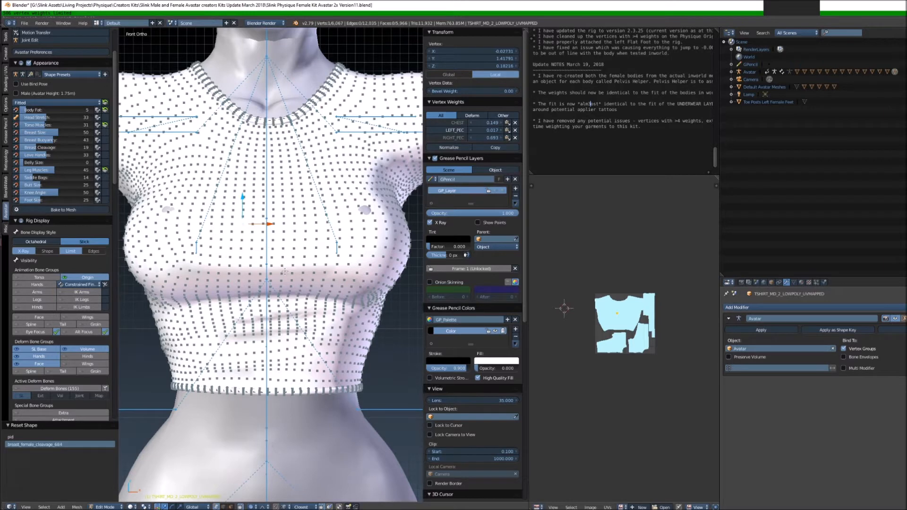
# Select eight neighbouring vertical vertex loops running down the centre of the T-shirt's chest
pyautogui.keyDown('alt'); pyautogui.rightClick(245, 236); pyautogui.keyUp('alt')
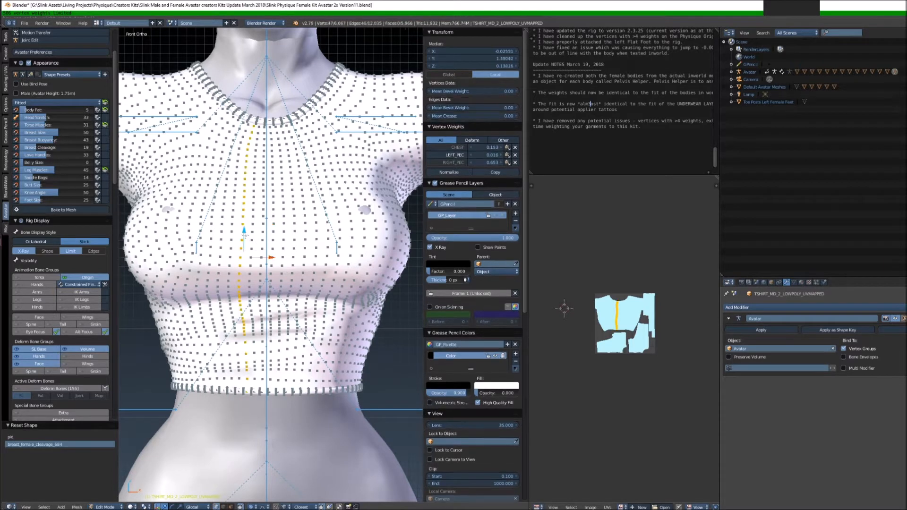
pyautogui.keyDown('alt'); pyautogui.keyDown('shift'); pyautogui.rightClick(253, 235); pyautogui.keyUp('shift'); pyautogui.keyUp('alt')
pyautogui.keyDown('alt'); pyautogui.keyDown('shift'); pyautogui.rightClick(261, 234); pyautogui.keyUp('shift'); pyautogui.keyUp('alt')
pyautogui.keyDown('alt'); pyautogui.keyDown('shift'); pyautogui.rightClick(274, 236); pyautogui.keyUp('shift'); pyautogui.keyUp('alt')
pyautogui.keyDown('alt'); pyautogui.keyDown('shift'); pyautogui.rightClick(283, 236); pyautogui.keyUp('shift'); pyautogui.keyUp('alt')
pyautogui.keyDown('alt'); pyautogui.keyDown('shift'); pyautogui.rightClick(291, 237); pyautogui.keyUp('shift'); pyautogui.keyUp('alt')
pyautogui.keyDown('alt'); pyautogui.keyDown('shift'); pyautogui.rightClick(307, 236); pyautogui.keyUp('shift'); pyautogui.keyUp('alt')
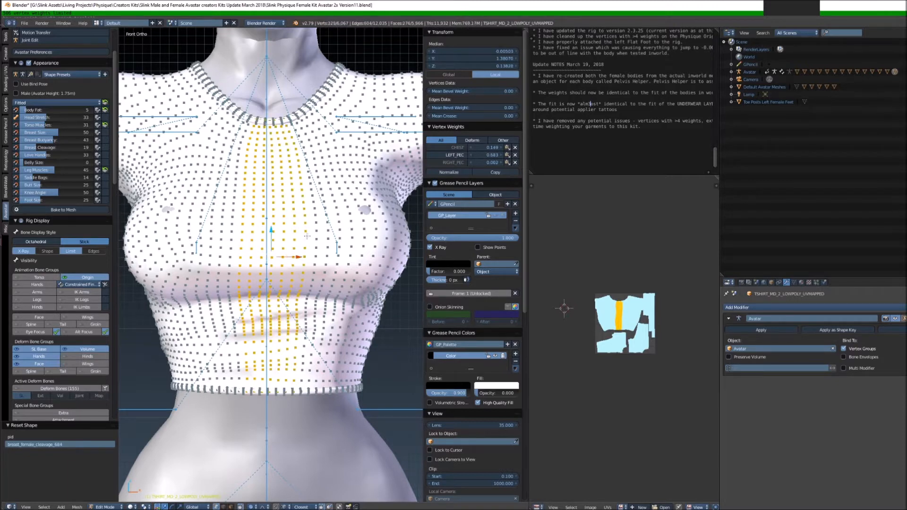
pyautogui.keyDown('alt'); pyautogui.keyDown('shift'); pyautogui.rightClick(231, 236); pyautogui.keyUp('shift'); pyautogui.keyUp('alt')
# Limit the selection to the area between the breasts by deselecting the vertices below the bust and near the neckline in wireframe
pyautogui.keyDown('shift'); pyautogui.moveTo(301, 302); pyautogui.dragTo(298, 276, button='middle'); pyautogui.keyUp('shift')
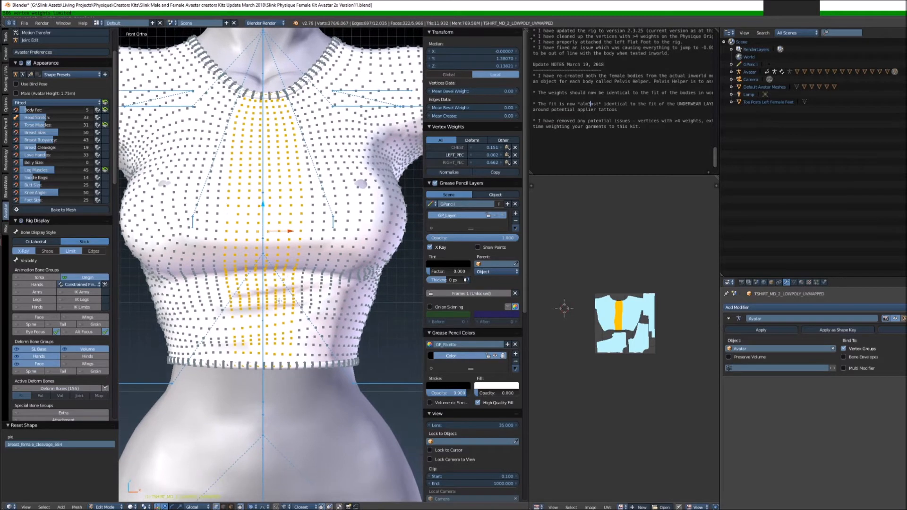
pyautogui.press('z')
pyautogui.press('b')
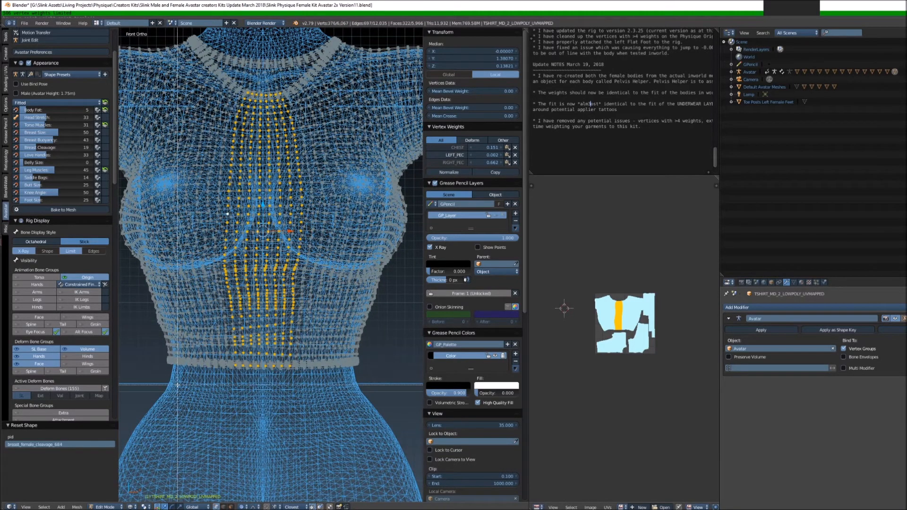
pyautogui.moveTo(181, 384); pyautogui.dragTo(336, 282)
pyautogui.moveTo(336, 281); pyautogui.dragTo(343, 278, button='middle')
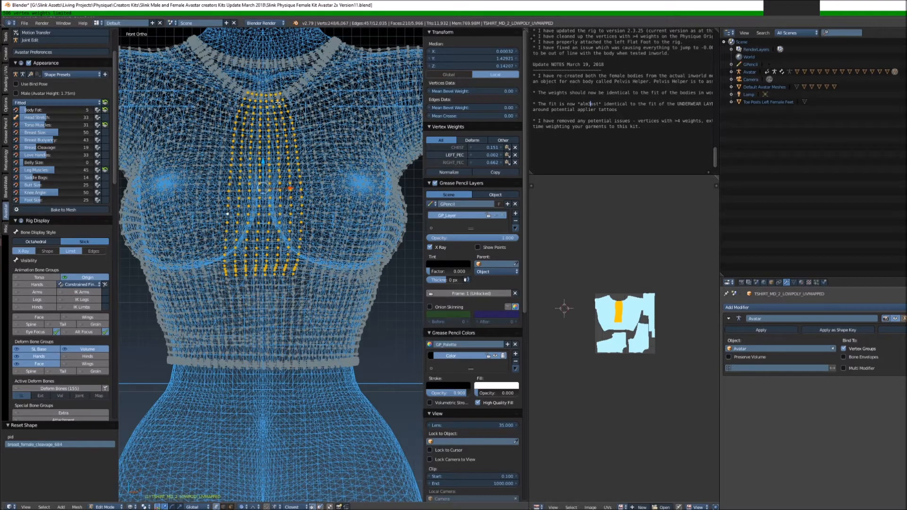
pyautogui.press('b')
pyautogui.moveTo(313, 69); pyautogui.dragTo(215, 131)
pyautogui.moveTo(215, 132); pyautogui.dragTo(216, 134, button='middle')
pyautogui.press('z')
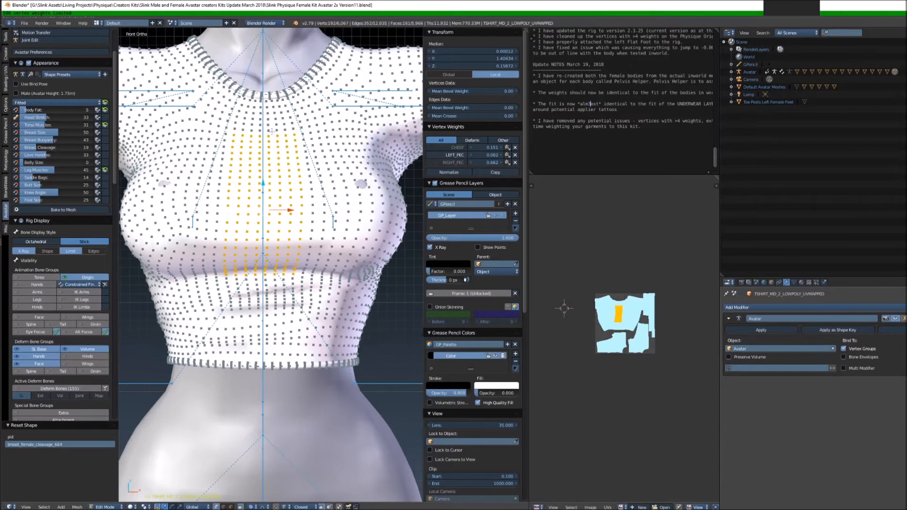
# Test the T-shirt's chest crease by moving the avatar's Breast Cleavage between low and maximum, and reset the shape value
pyautogui.keyDown('shift'); pyautogui.moveTo(281, 221); pyautogui.dragTo(288, 226, button='middle'); pyautogui.keyUp('shift')
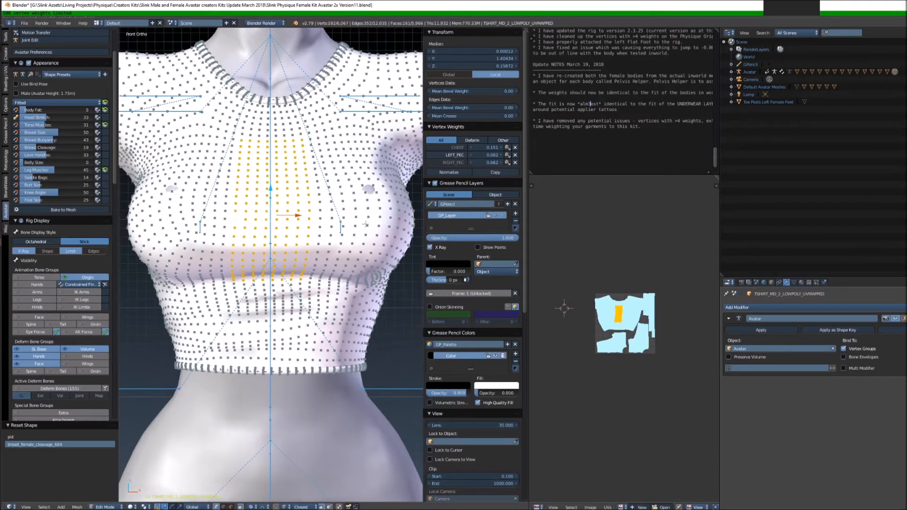
pyautogui.moveTo(38, 148); pyautogui.dragTo(128, 153)
pyautogui.moveTo(7, 149); pyautogui.dragTo(1, 149)
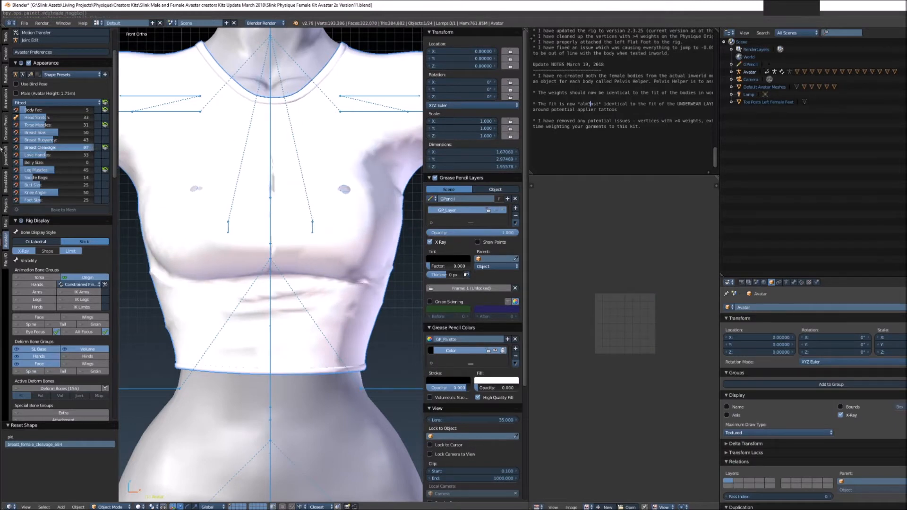
pyautogui.moveTo(87, 148); pyautogui.dragTo(24, 149)
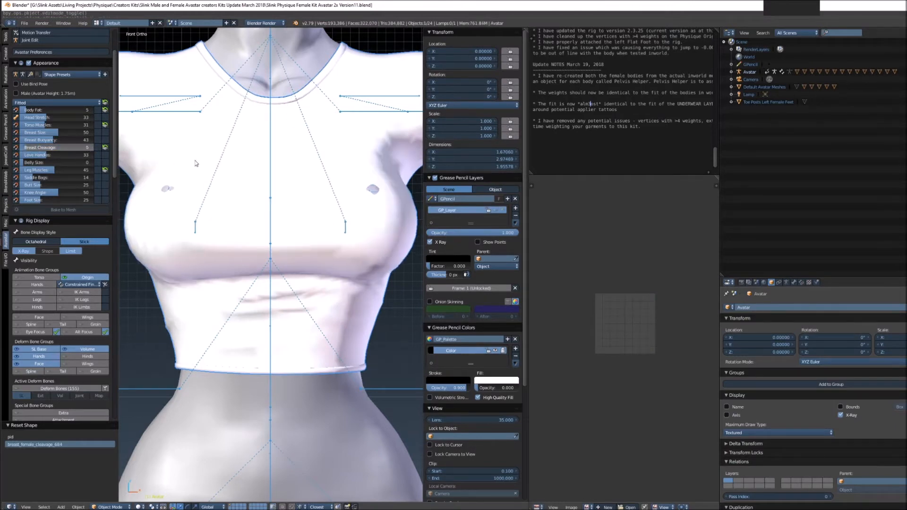
pyautogui.hotkey('ctrl', 'z')
pyautogui.moveTo(241, 236); pyautogui.dragTo(227, 249, button='middle')
pyautogui.moveTo(263, 284); pyautogui.dragTo(278, 278, button='middle')
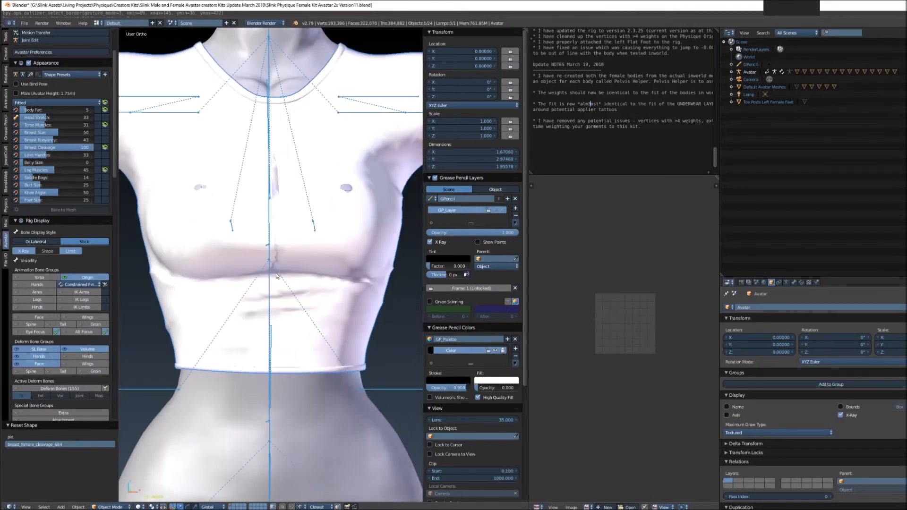
pyautogui.click(106, 148)
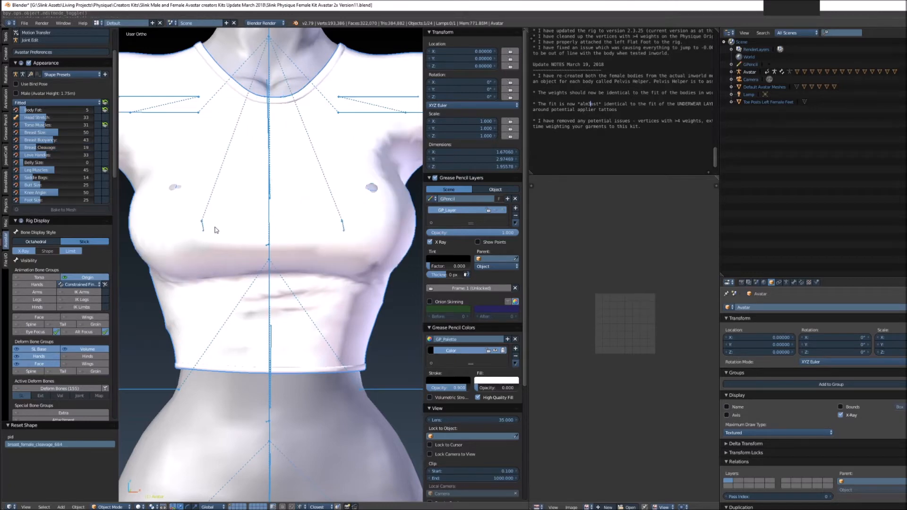
# Select the T-shirt mesh and switch it to Weight Paint mode
pyautogui.rightClick(170, 223)
pyautogui.rightClick(175, 327)
pyautogui.click(109, 507)
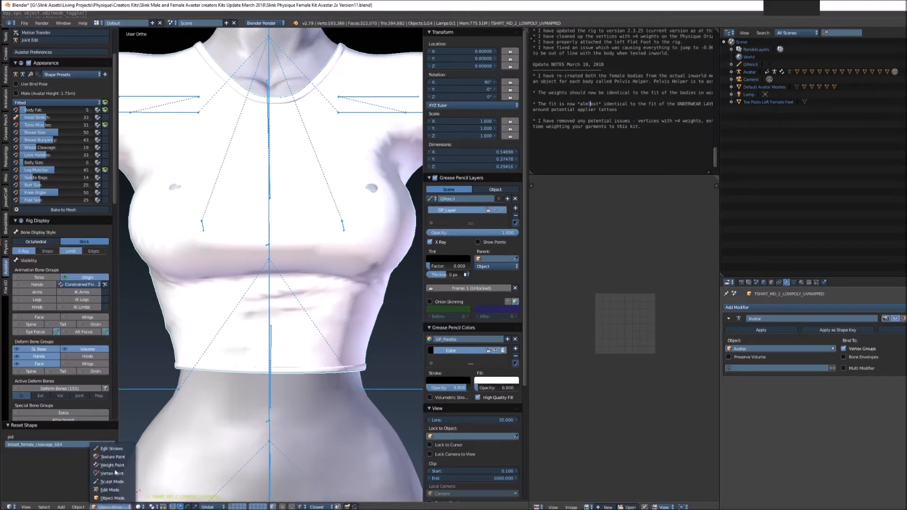
pyautogui.click(111, 464)
# Raise Breast Cleavage to about 90 and inspect the weights along the crease at the centre of the chest
pyautogui.press('KP_1')
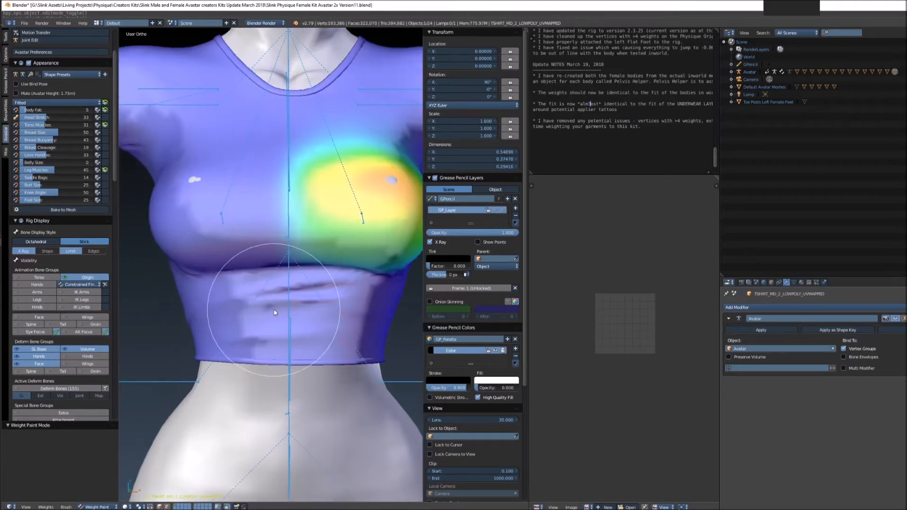
pyautogui.scroll(2, 293, 279)
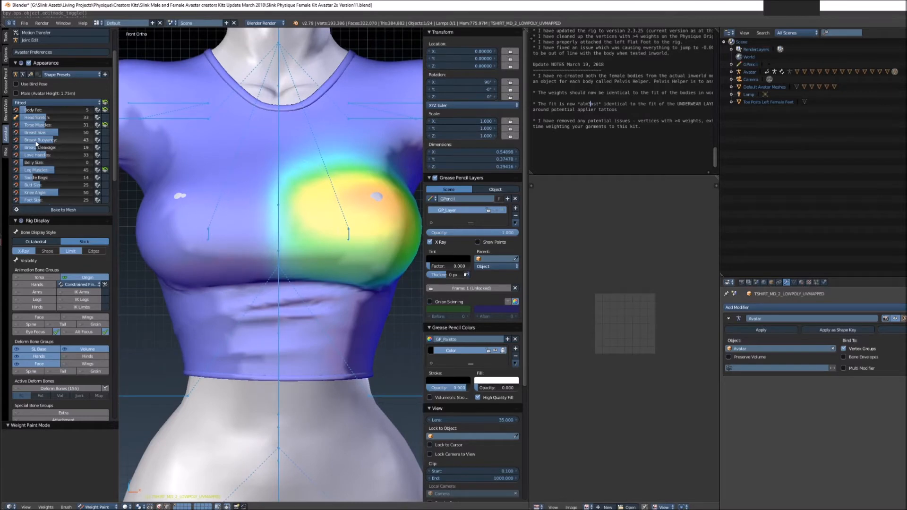
pyautogui.moveTo(38, 147); pyautogui.dragTo(84, 151)
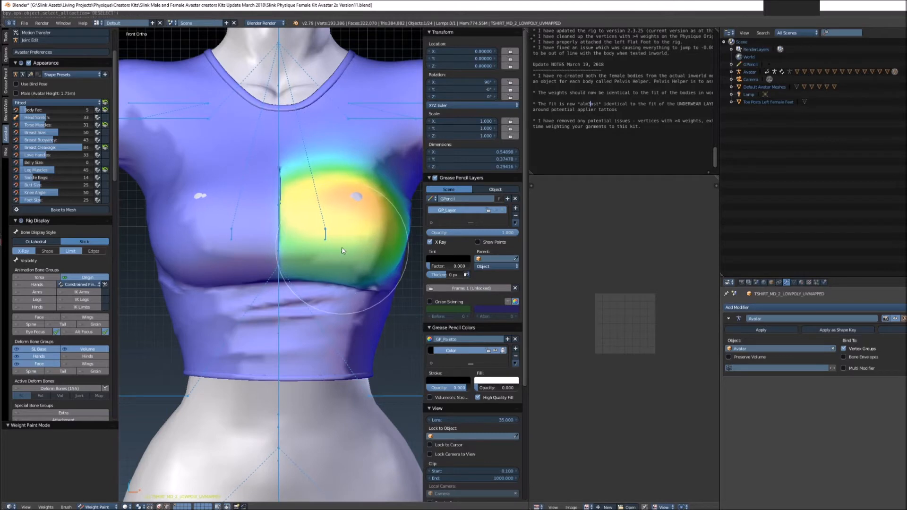
pyautogui.moveTo(180, 171); pyautogui.dragTo(271, 246, button='middle')
pyautogui.scroll(3, 269, 242)
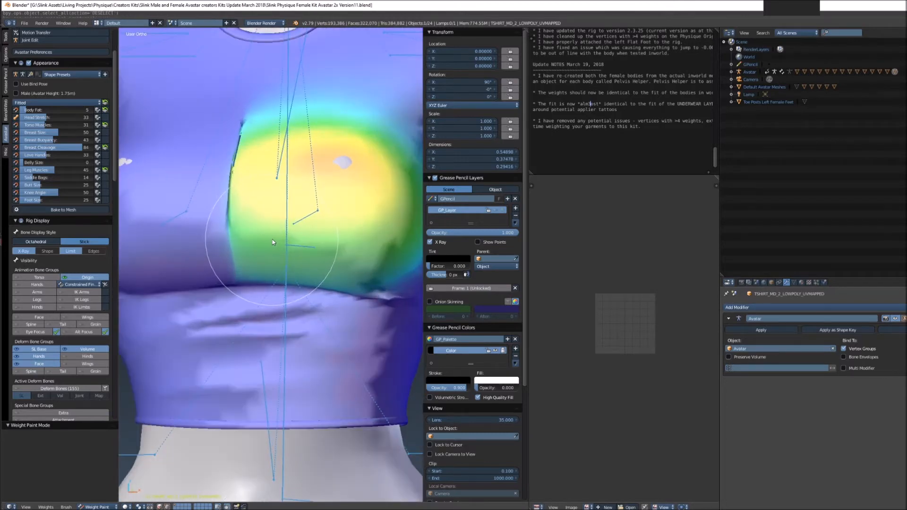
pyautogui.moveTo(100, 150); pyautogui.dragTo(106, 150)
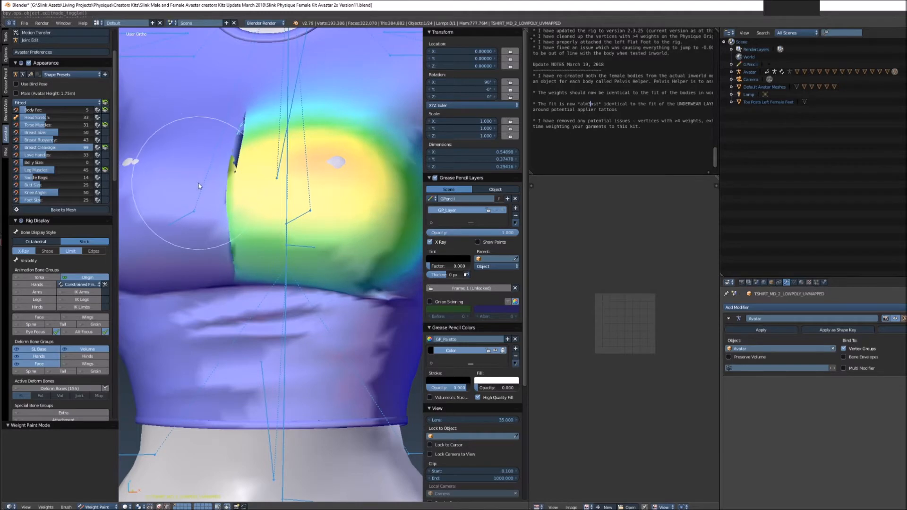
pyautogui.scroll(-2, 199, 185)
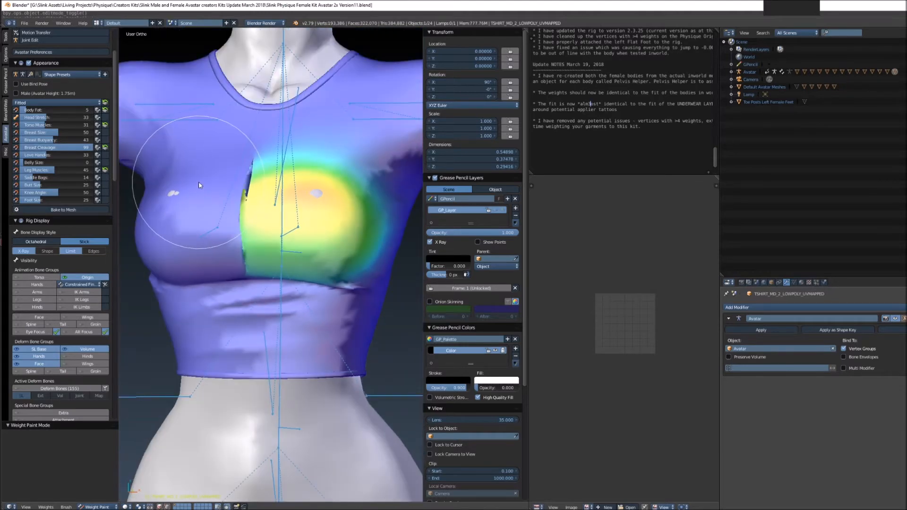
pyautogui.press('KP_1')
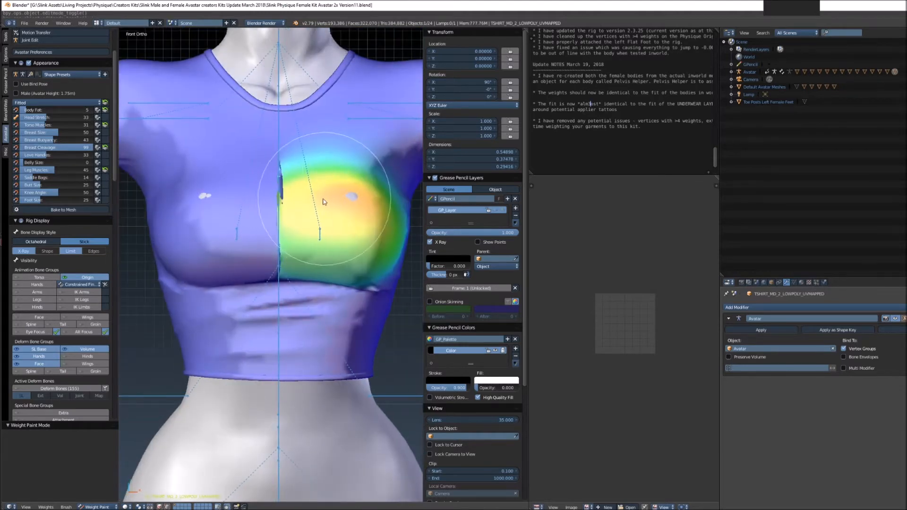
# Enable vertex selection masking and smooth the weights of the selected chest vertices with the subset set to All Groups
pyautogui.press('v')
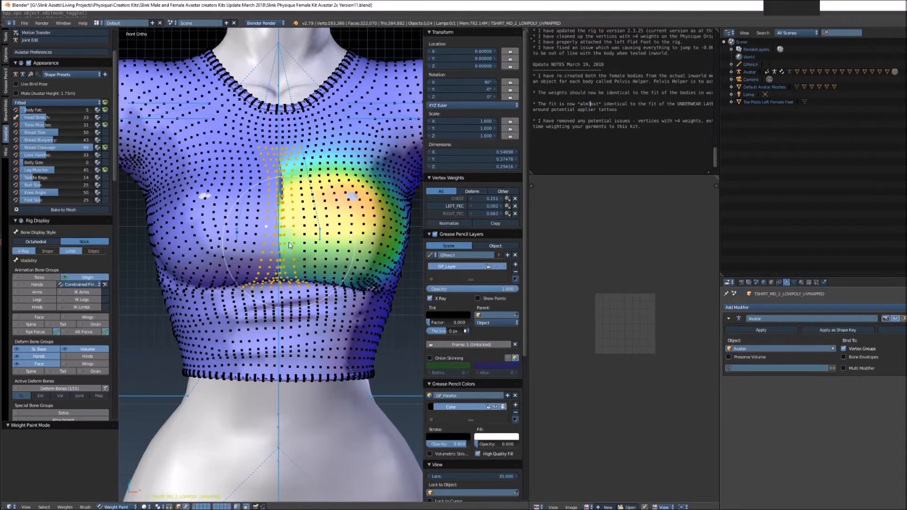
pyautogui.keyDown('shift'); pyautogui.moveTo(295, 265); pyautogui.dragTo(275, 255, button='middle'); pyautogui.keyUp('shift')
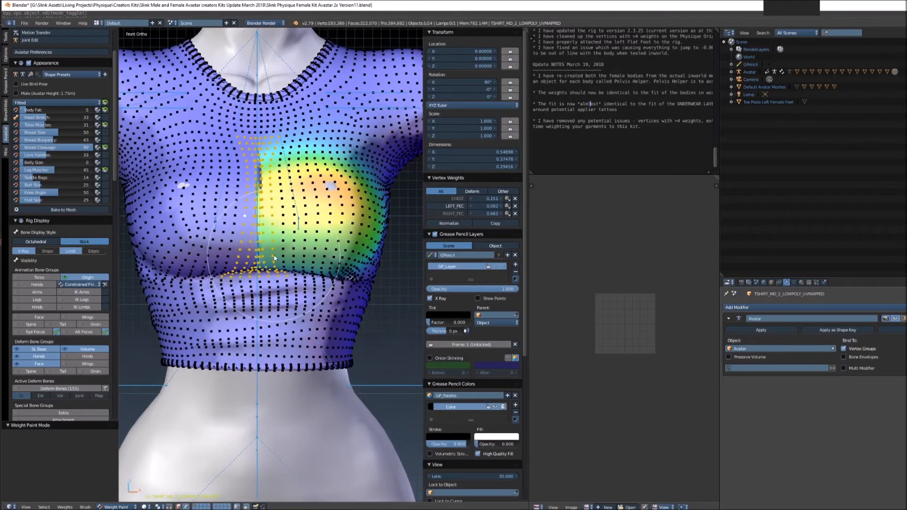
pyautogui.moveTo(274, 273)
pyautogui.keyDown('shift'); pyautogui.mouseDown(button='middle')
pyautogui.moveTo(260, 256)
pyautogui.moveTo(290, 312)
pyautogui.mouseUp(button='middle'); pyautogui.keyUp('shift')
pyautogui.scroll(2, 260, 256)
pyautogui.click(5, 37)
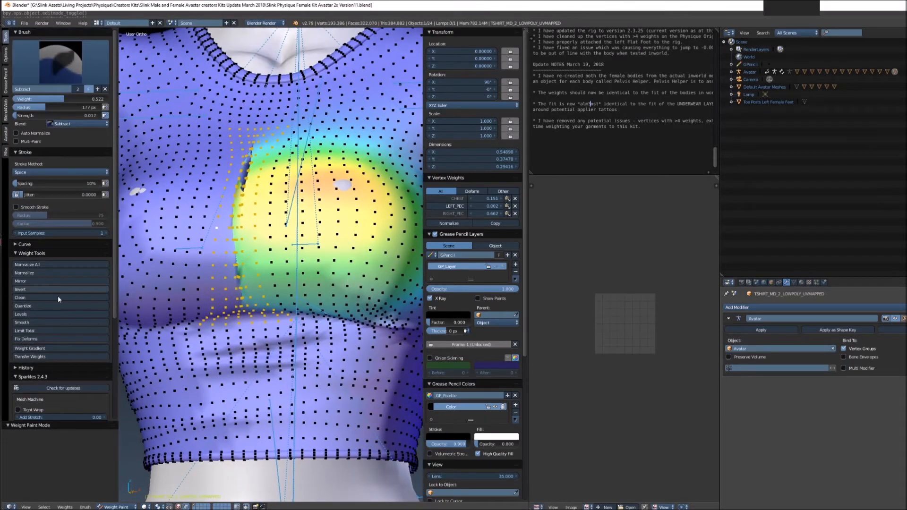
pyautogui.click(36, 323)
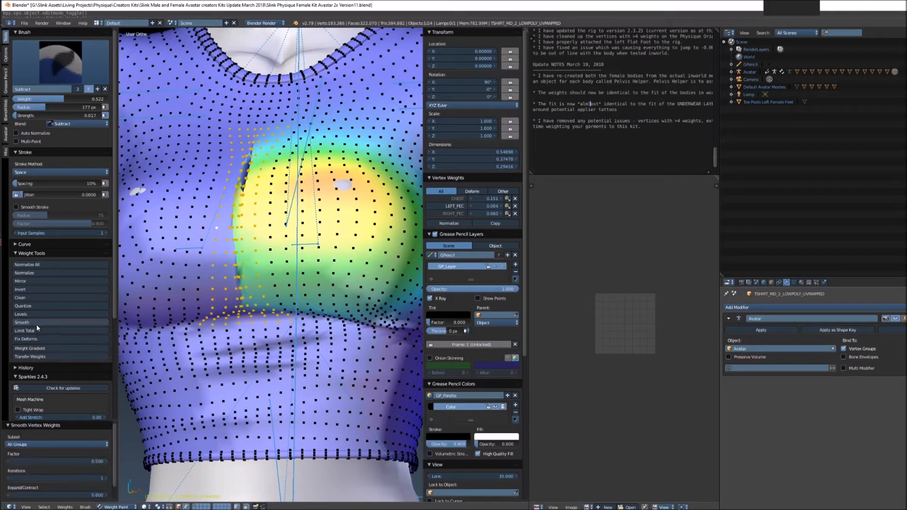
pyautogui.click(42, 445)
pyautogui.click(32, 428)
# Refresh the avatar shape, smooth the selected chest vertices' weights once more, and refresh the shape again
pyautogui.scroll(-1, 229, 430)
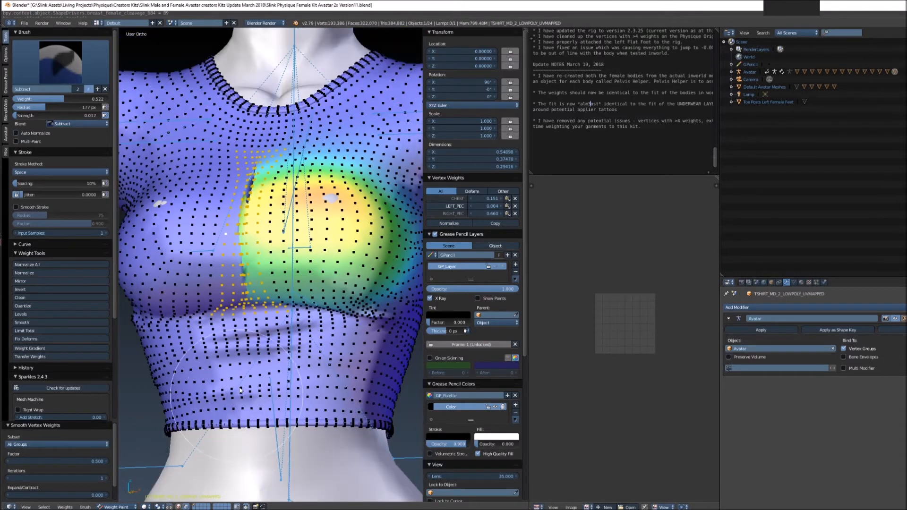
pyautogui.moveTo(242, 367); pyautogui.dragTo(185, 386, button='middle')
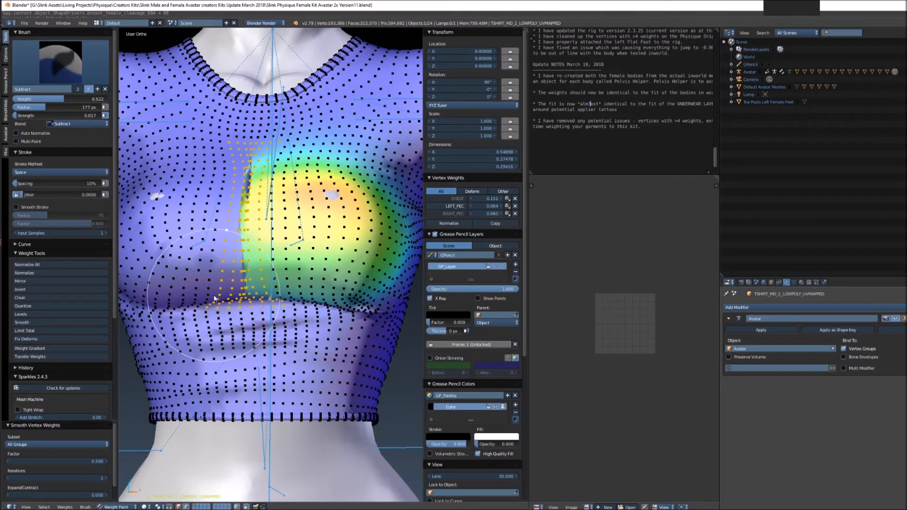
pyautogui.hotkey('ctrl', 'z')
pyautogui.scroll(2, 228, 248)
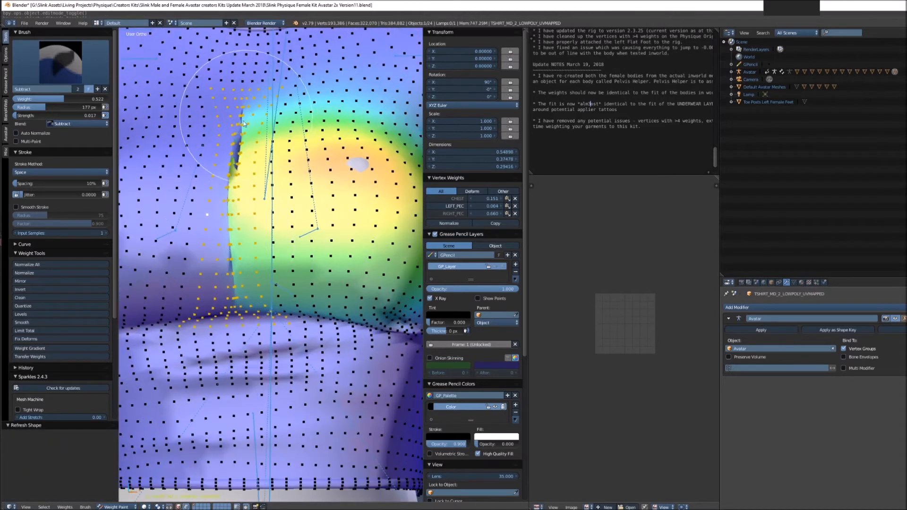
pyautogui.click(28, 322)
pyautogui.hotkey('ctrl', 'z')
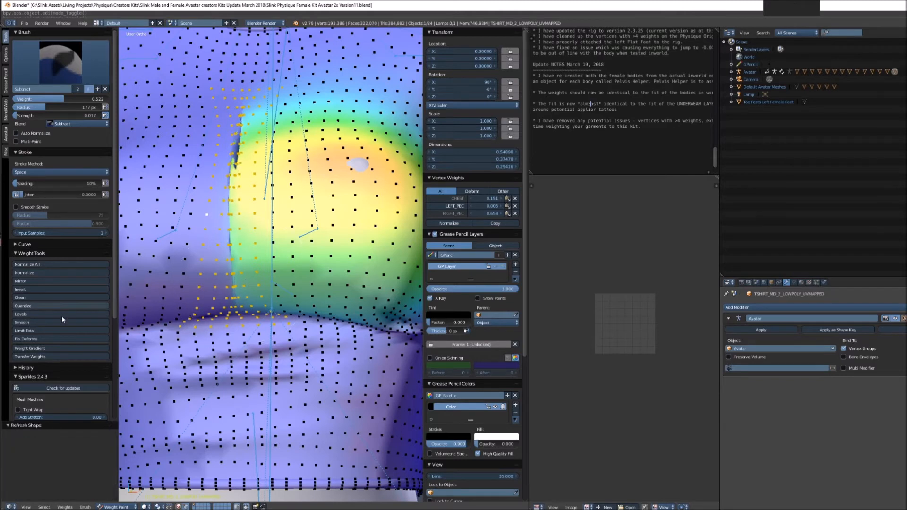
# Smooth the selected vertices' weights several more times for all groups, refreshing the avatar shape between rounds
pyautogui.click(32, 321)
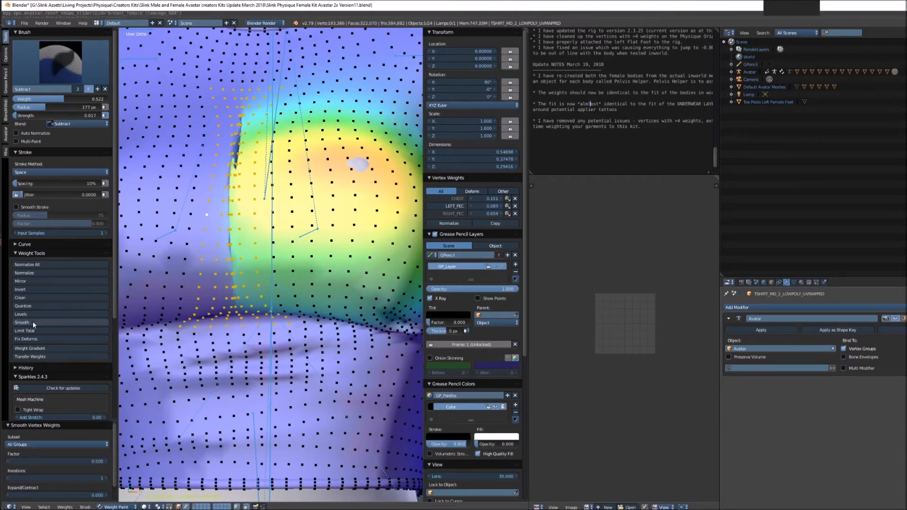
pyautogui.click(33, 322)
pyautogui.click(34, 323)
pyautogui.hotkey('alt', 'q')
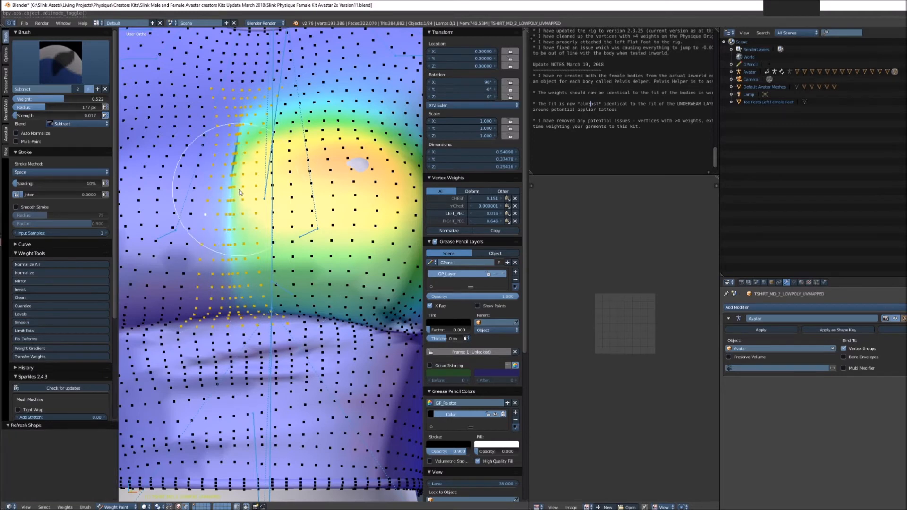
pyautogui.click(30, 319)
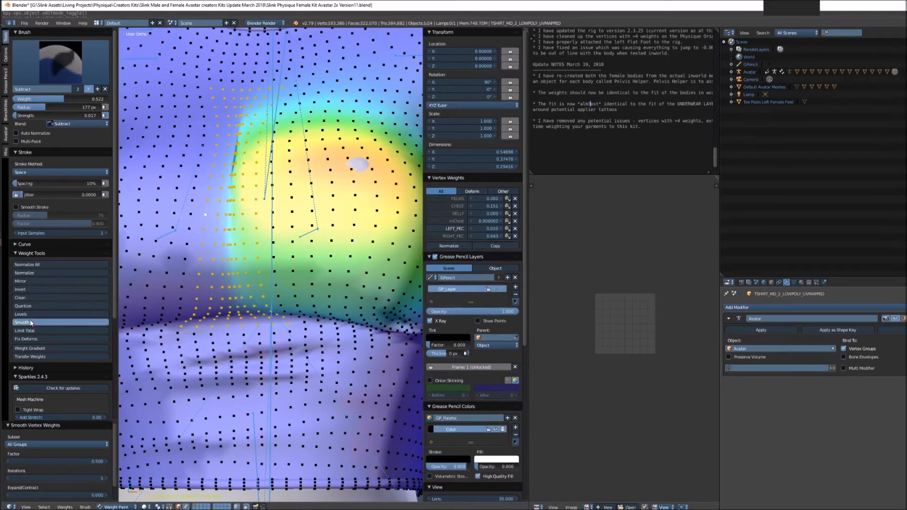
pyautogui.hotkey('alt', 'q')
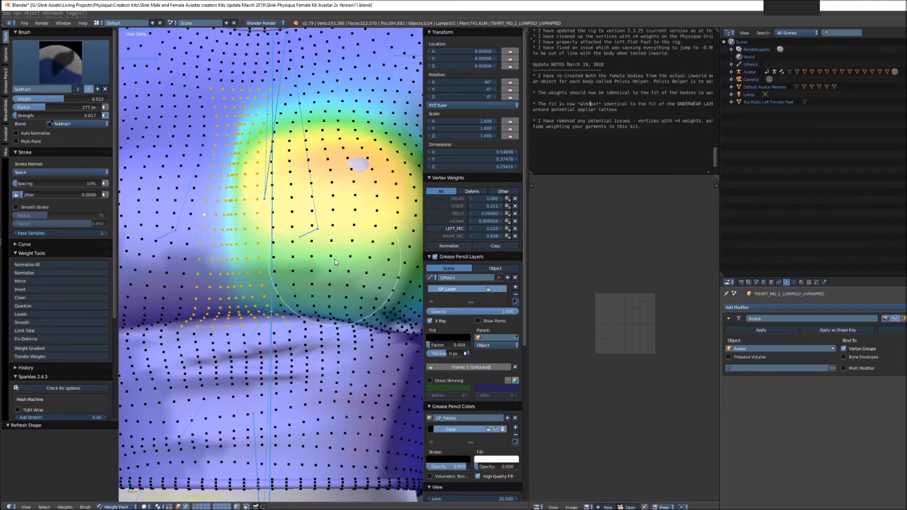
# Apply another round of weight smoothing to the masked chest vertices, refresh the shape, and check the crease from several angles
pyautogui.moveTo(283, 266)
pyautogui.mouseDown(button='middle')
pyautogui.moveTo(293, 273)
pyautogui.moveTo(281, 283)
pyautogui.mouseUp(button='middle')
pyautogui.moveTo(229, 341)
pyautogui.mouseDown(button='middle')
pyautogui.moveTo(256, 335)
pyautogui.moveTo(237, 331)
pyautogui.mouseUp(button='middle')
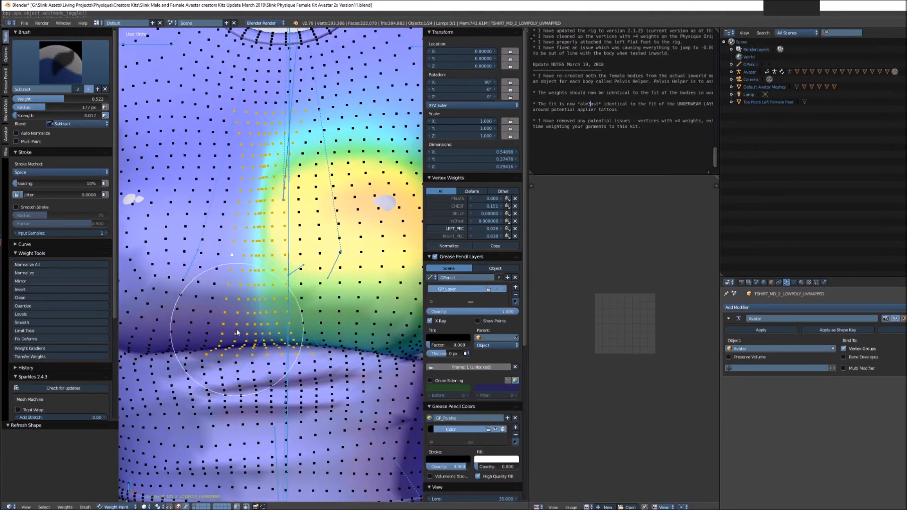
pyautogui.moveTo(242, 265); pyautogui.dragTo(246, 264, button='middle')
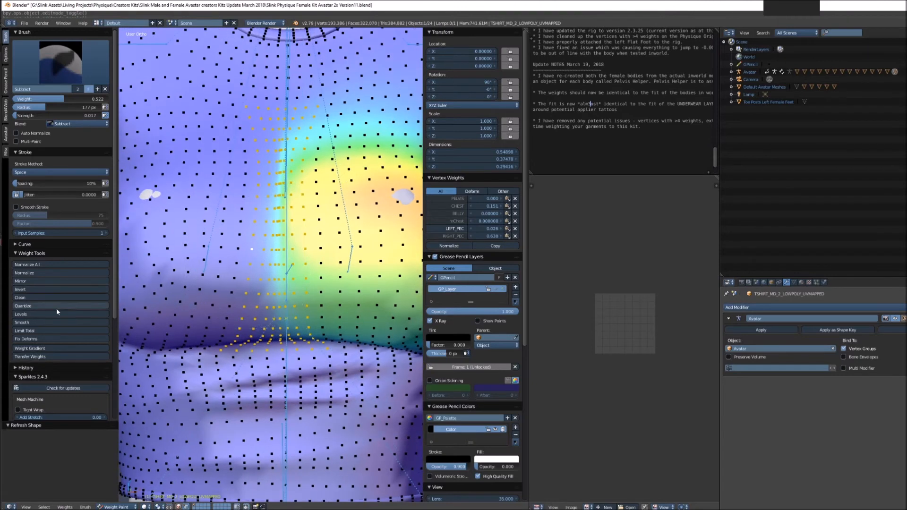
pyautogui.click(47, 323)
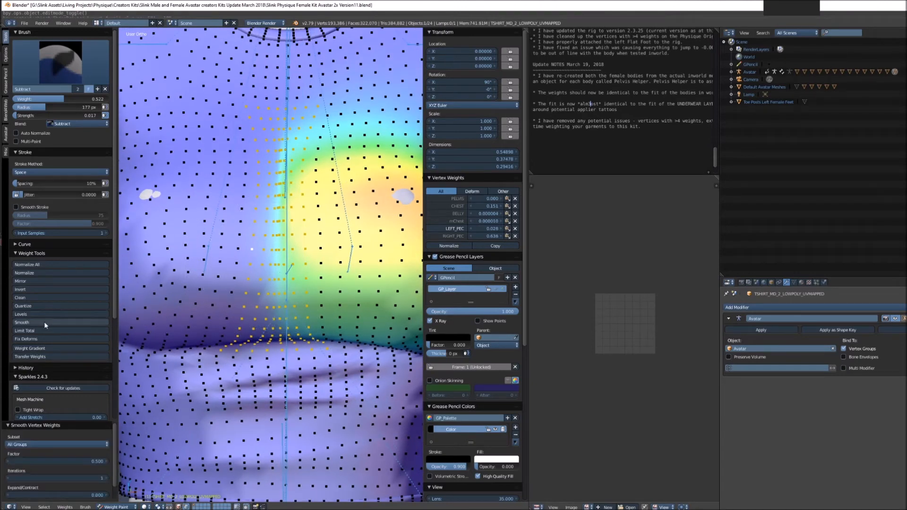
pyautogui.click(45, 324)
pyautogui.moveTo(322, 246); pyautogui.dragTo(262, 273, button='middle')
pyautogui.scroll(-2, 290, 256)
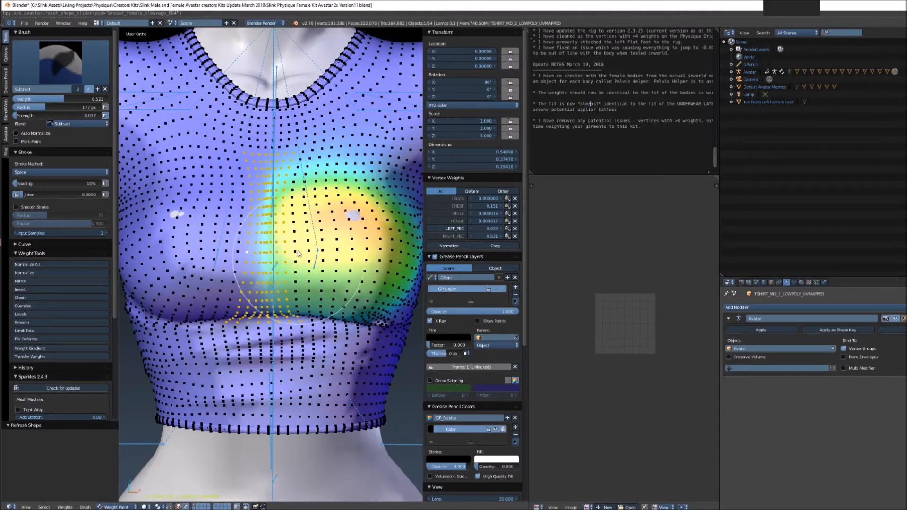
# Limit the masked chest vertices to 4 weights each across all groups and refresh the avatar shape
pyautogui.click(45, 330)
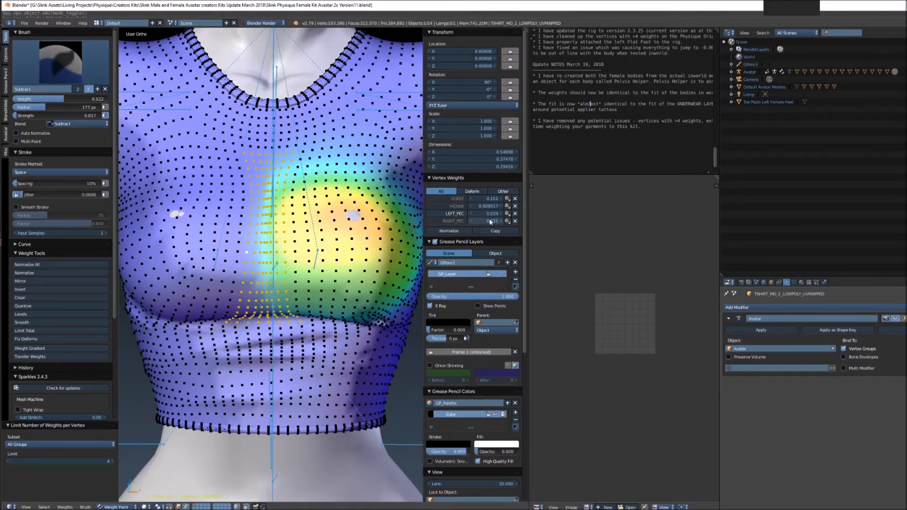
pyautogui.hotkey('alt', 'q')
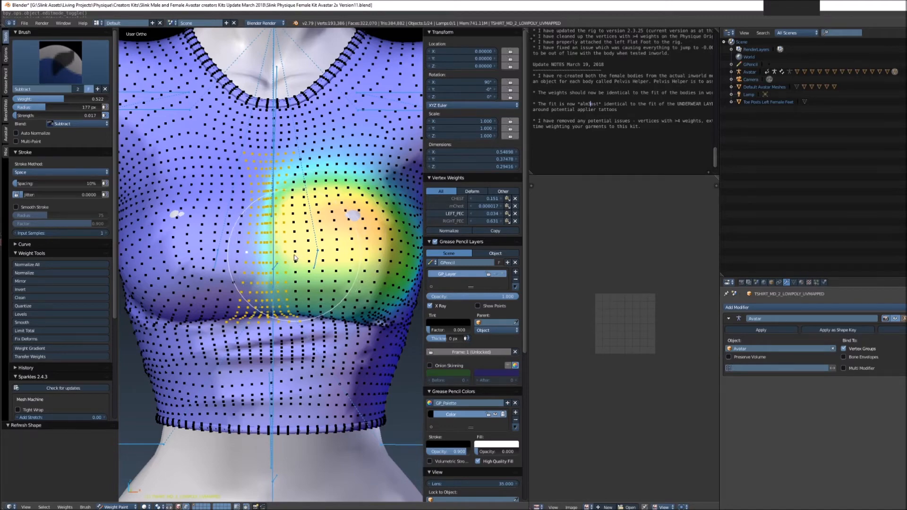
pyautogui.moveTo(294, 258)
pyautogui.mouseDown(button='middle')
pyautogui.moveTo(322, 262)
pyautogui.moveTo(279, 261)
pyautogui.moveTo(297, 263)
pyautogui.moveTo(291, 267)
pyautogui.mouseUp(button='middle')
# Clear the vertex selection and select the T-shirt vertices that exceed Avastar's weight limit of 4
pyautogui.press('a')
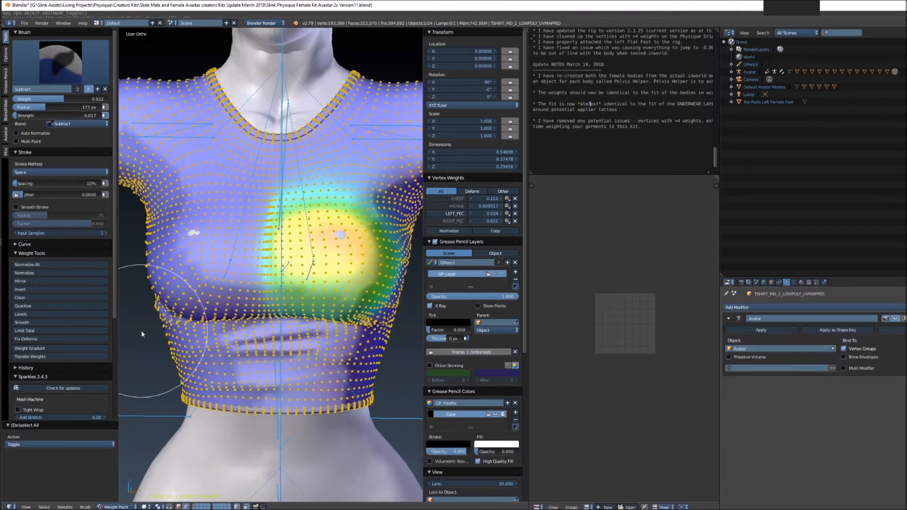
pyautogui.press('a')
pyautogui.scroll(-1, 57, 350)
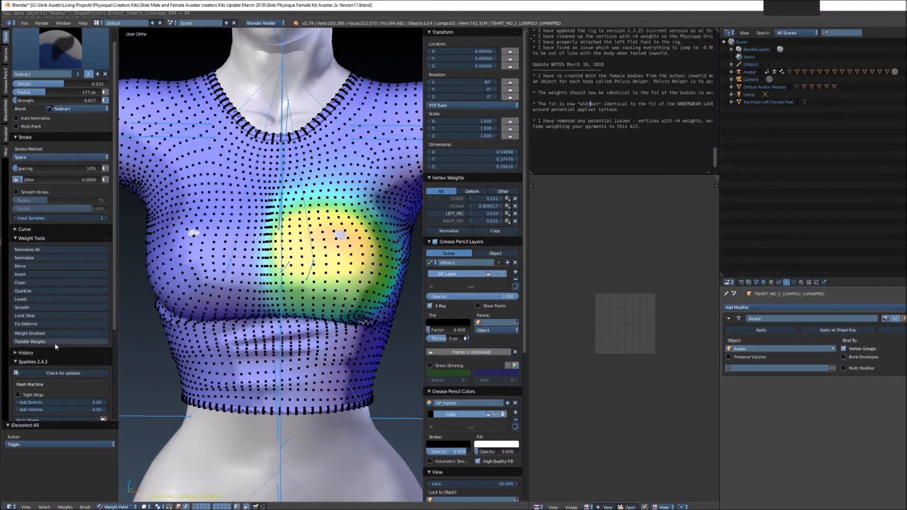
pyautogui.click(6, 135)
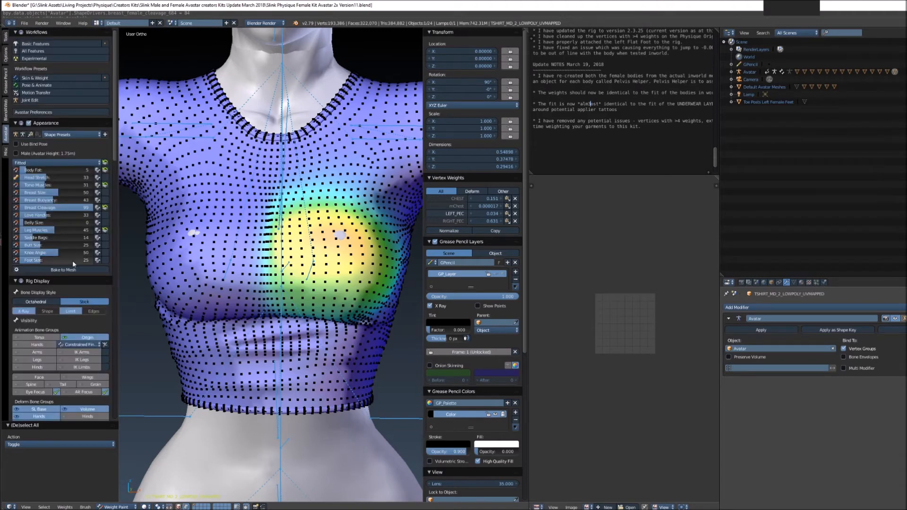
pyautogui.scroll(-20, 73, 260)
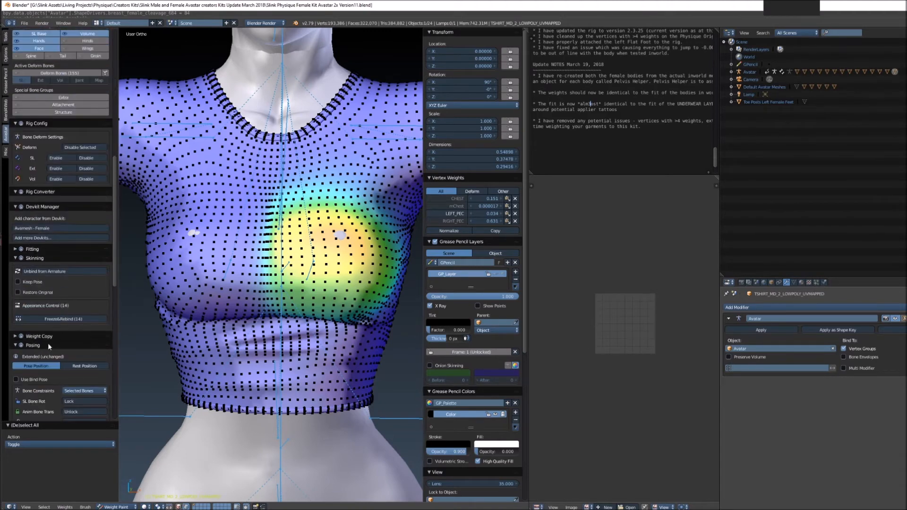
pyautogui.scroll(-13, 41, 350)
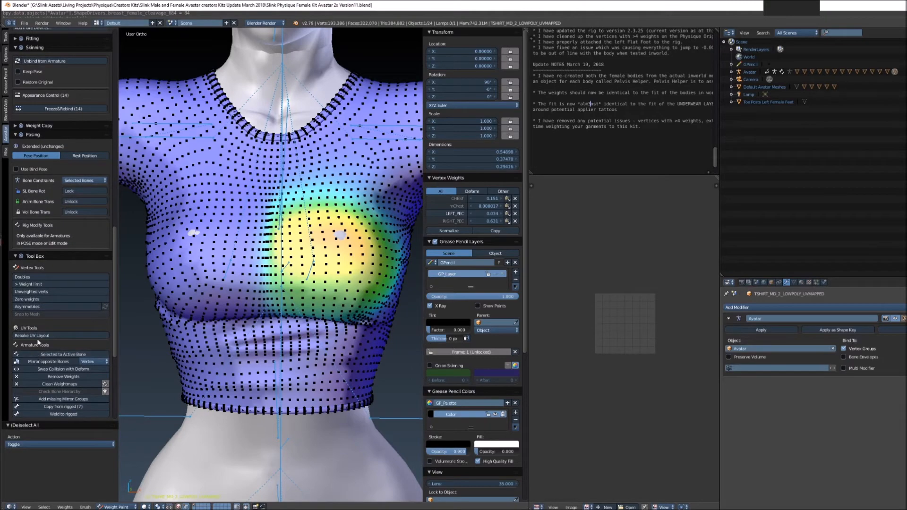
pyautogui.click(41, 285)
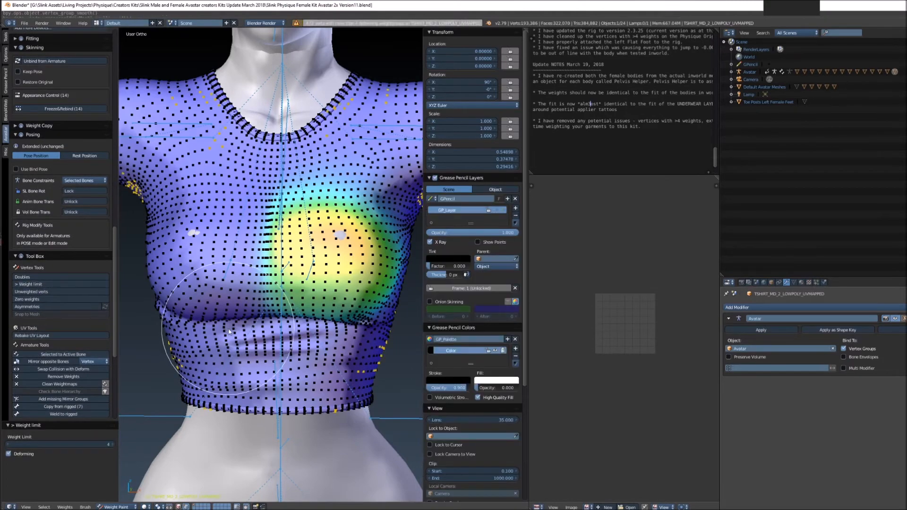
pyautogui.scroll(-5, 229, 333)
pyautogui.moveTo(228, 335); pyautogui.dragTo(315, 323, button='middle')
pyautogui.scroll(6, 359, 331)
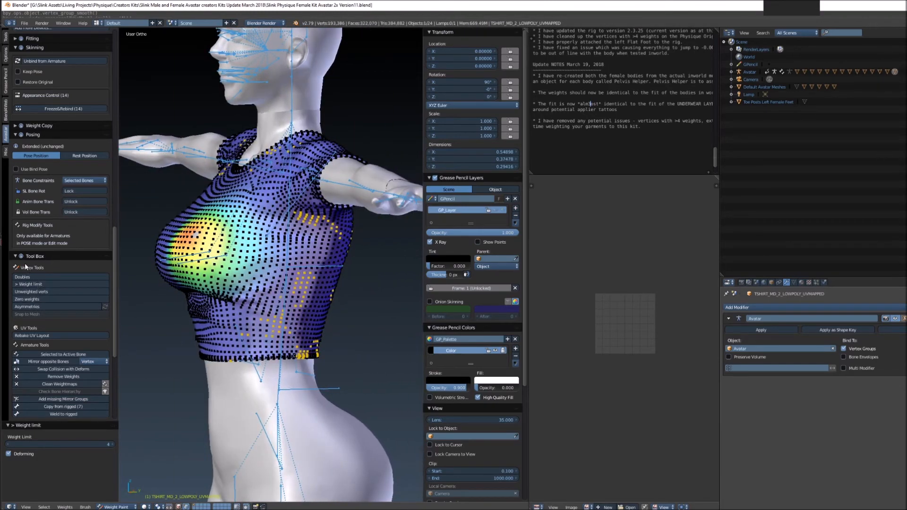
pyautogui.click(32, 284)
# Sample several vertices on the back of the shirt to inspect their individual bone weights
pyautogui.moveTo(352, 313); pyautogui.dragTo(294, 311, button='middle')
pyautogui.rightClick(326, 243)
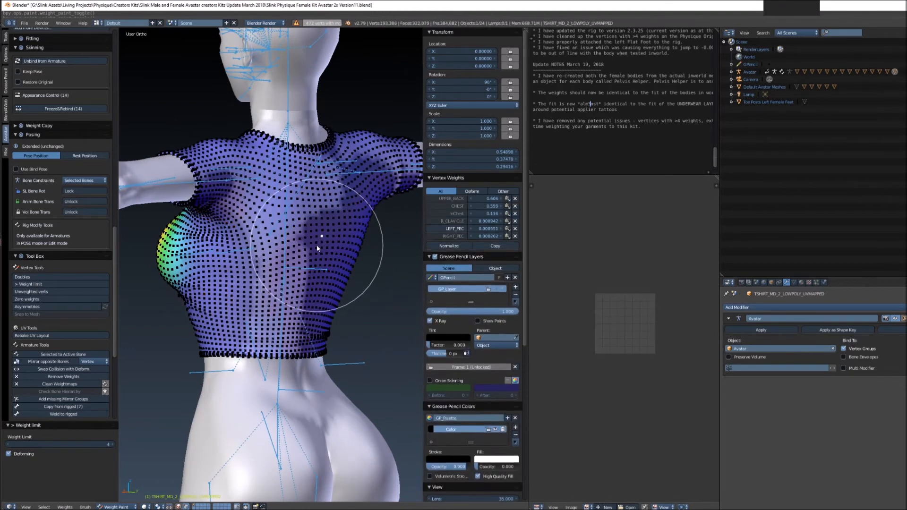
pyautogui.rightClick(317, 243)
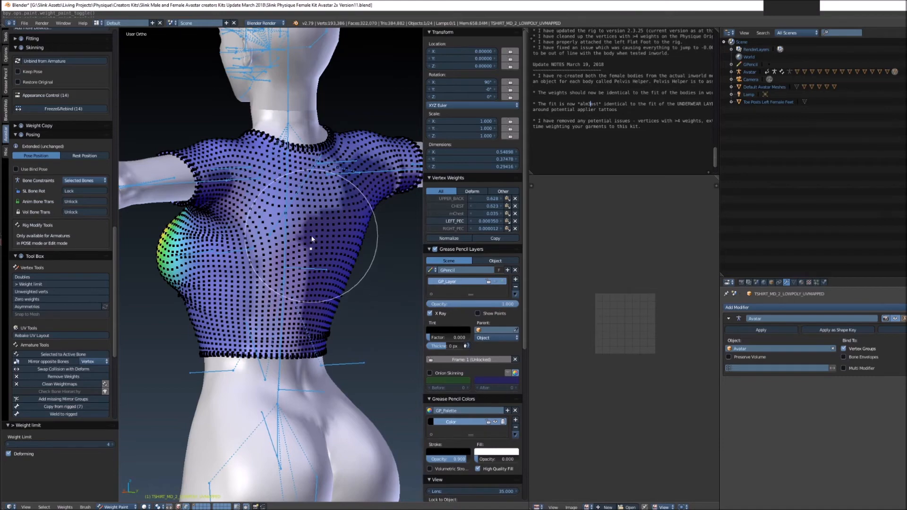
pyautogui.rightClick(326, 243)
pyautogui.rightClick(322, 228)
pyautogui.moveTo(311, 273); pyautogui.dragTo(347, 250, button='middle')
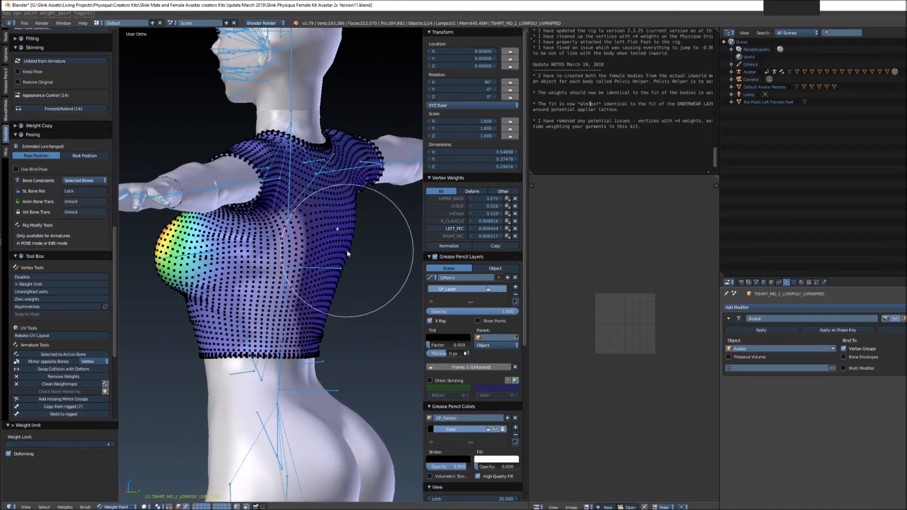
# Reselect the vertices exceeding 4 weights, limit their total weights, clear the selection and refresh the avatar shape
pyautogui.click(40, 284)
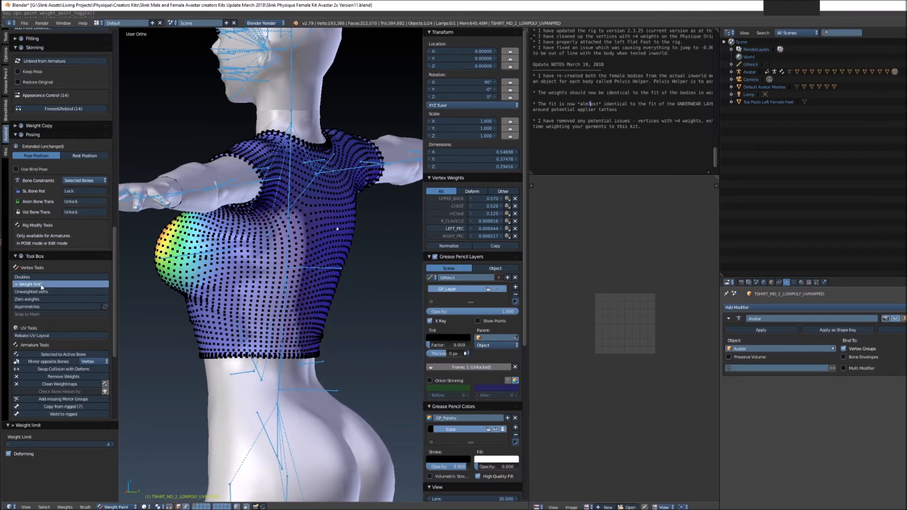
pyautogui.click(4, 38)
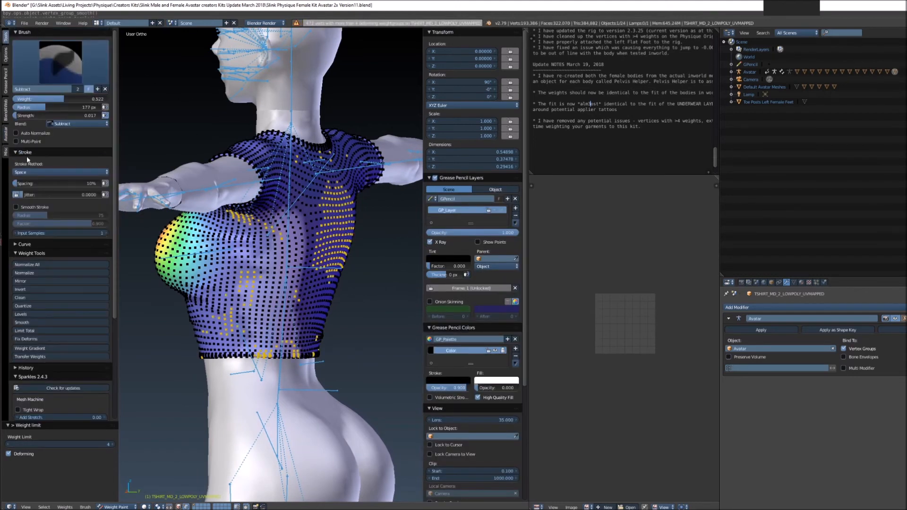
pyautogui.click(28, 331)
pyautogui.press('a')
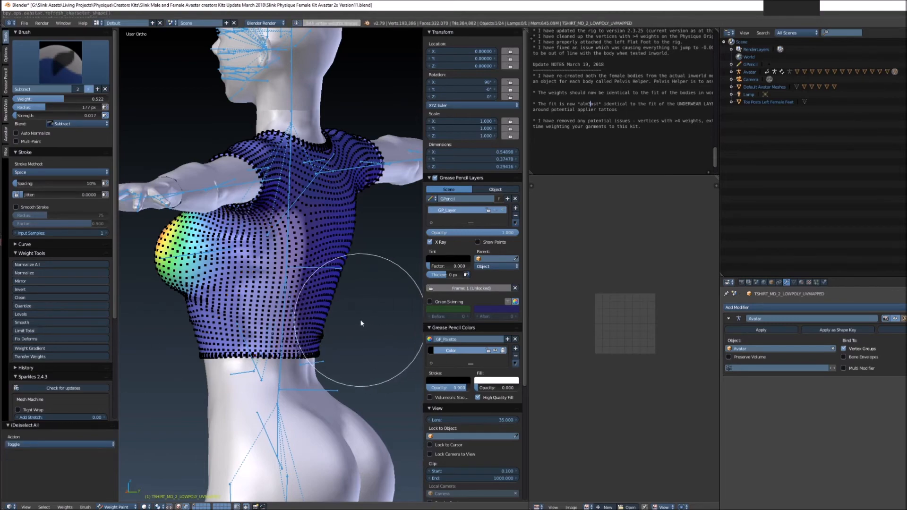
pyautogui.moveTo(274, 326); pyautogui.dragTo(333, 302, button='middle')
pyautogui.scroll(3, 333, 303)
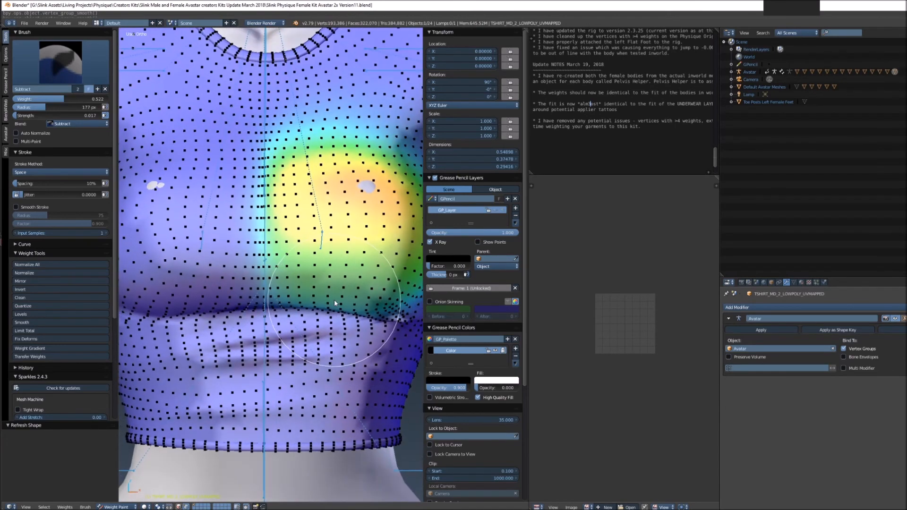
pyautogui.scroll(-2, 332, 307)
pyautogui.moveTo(333, 309); pyautogui.dragTo(336, 313, button='middle')
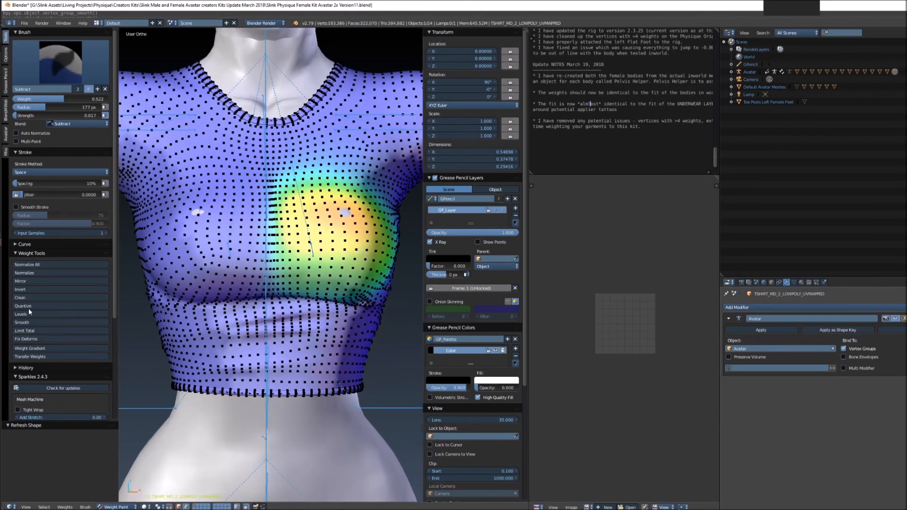
# Reset Breast Cleavage, raise it to 100 to test the shirt's deformation, and reset it to its default again
pyautogui.click(6, 138)
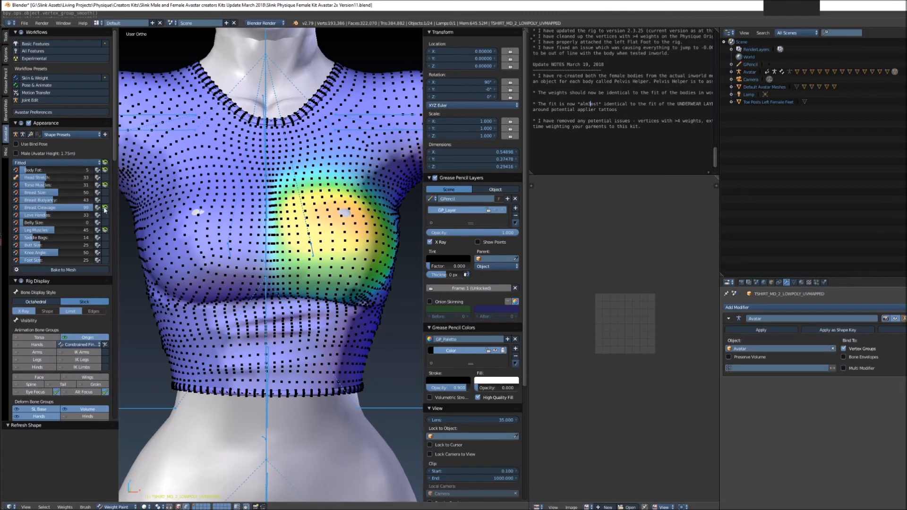
pyautogui.press('KP_1')
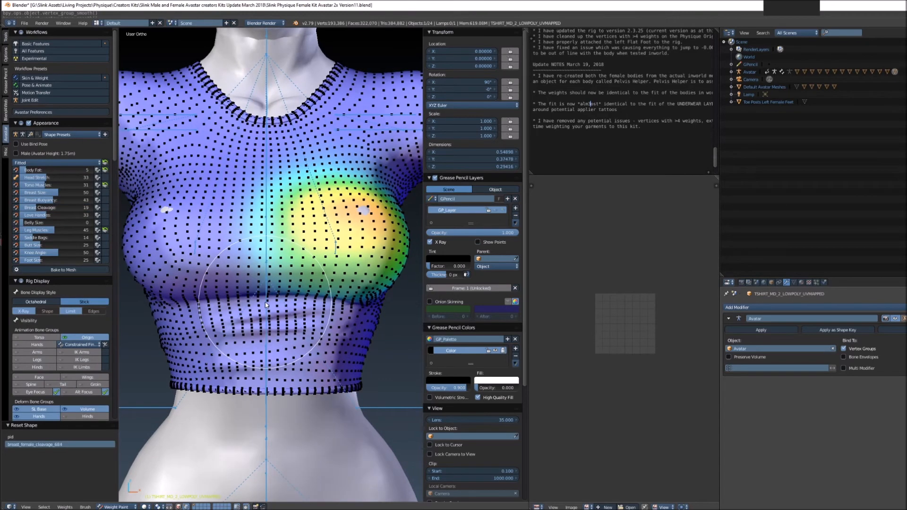
pyautogui.scroll(-5, 271, 304)
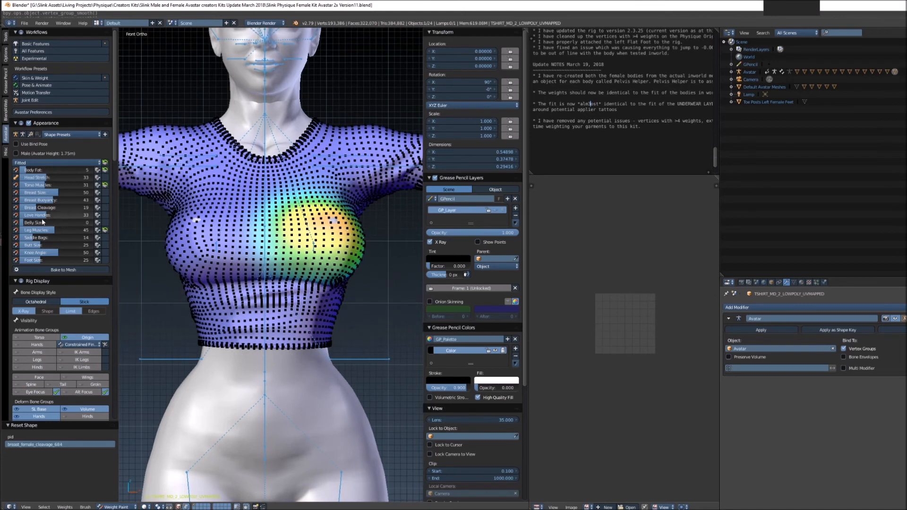
pyautogui.moveTo(70, 209); pyautogui.dragTo(113, 214)
pyautogui.scroll(4, 258, 275)
pyautogui.moveTo(274, 267); pyautogui.dragTo(261, 270, button='middle')
pyautogui.scroll(1, 224, 211)
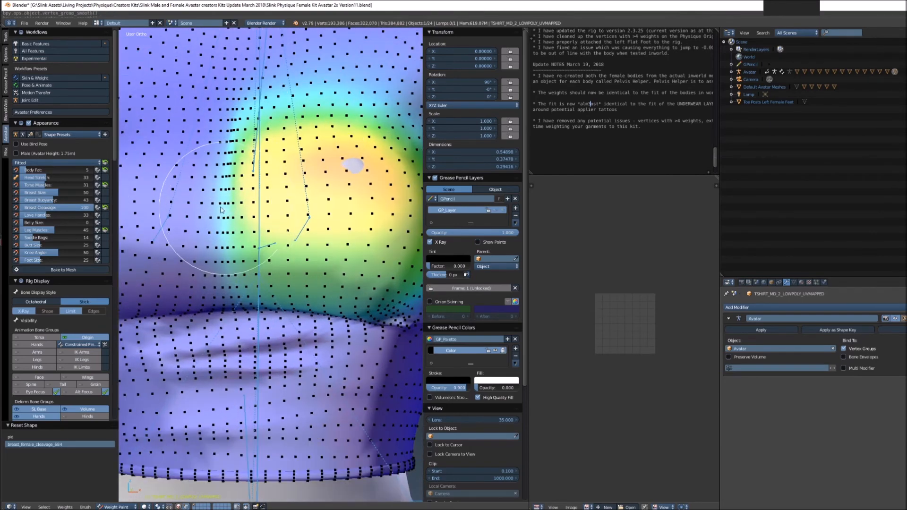
pyautogui.click(17, 208)
pyautogui.scroll(-5, 288, 271)
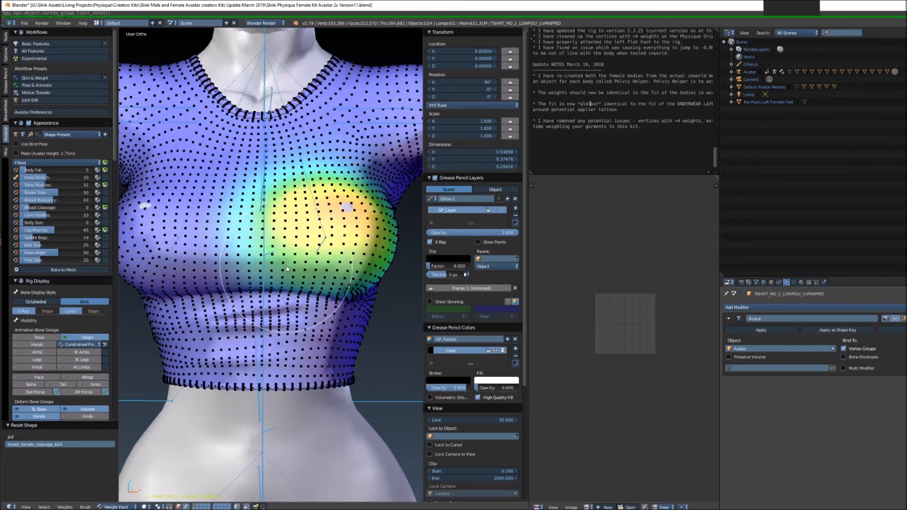
pyautogui.moveTo(288, 271); pyautogui.dragTo(269, 269, button='middle')
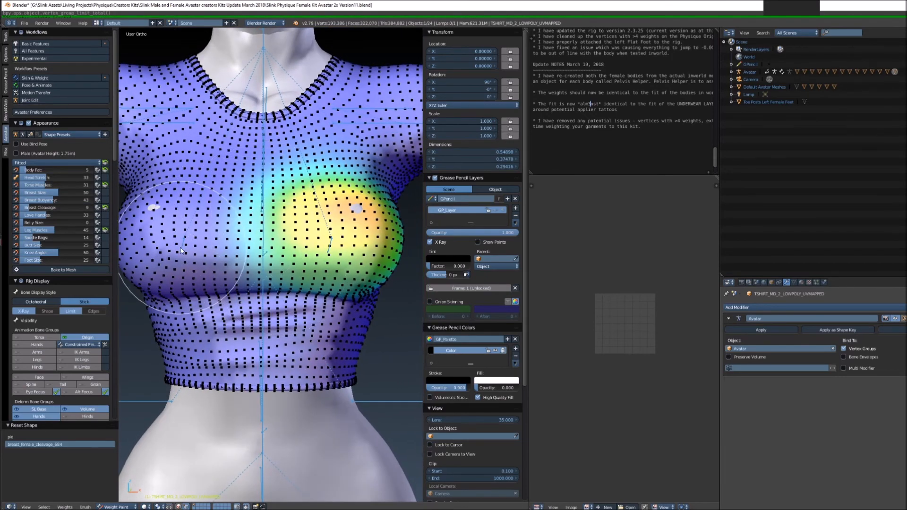
# Put the Avatar armature into Pose Mode and return the T-shirt to Weight Paint mode so bones are selectable
pyautogui.click(116, 507)
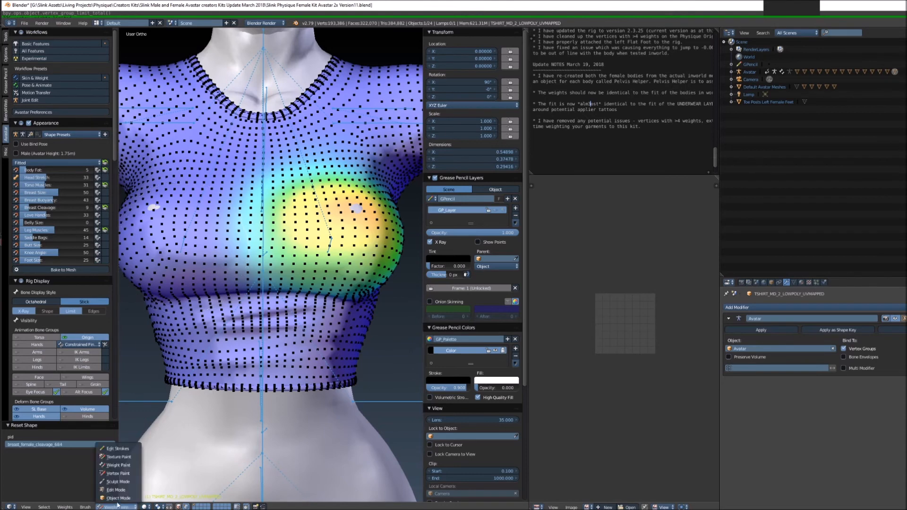
pyautogui.click(118, 498)
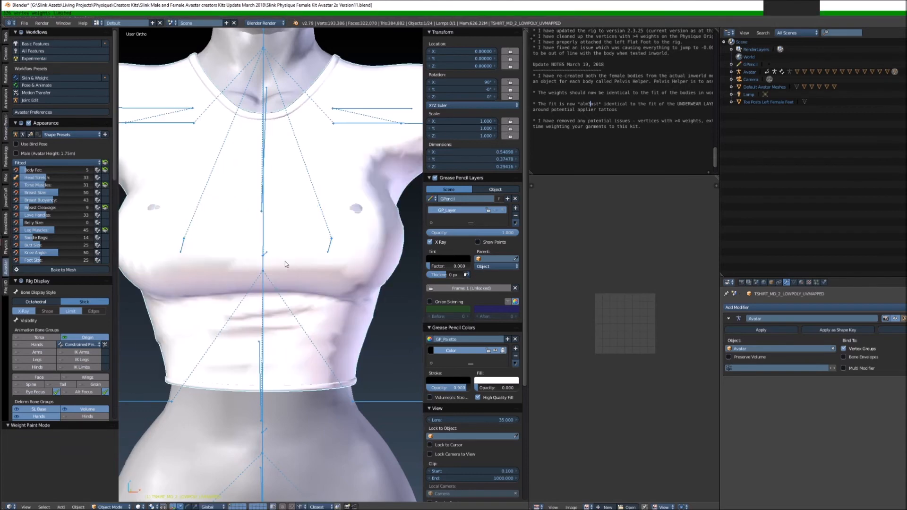
pyautogui.rightClick(262, 273)
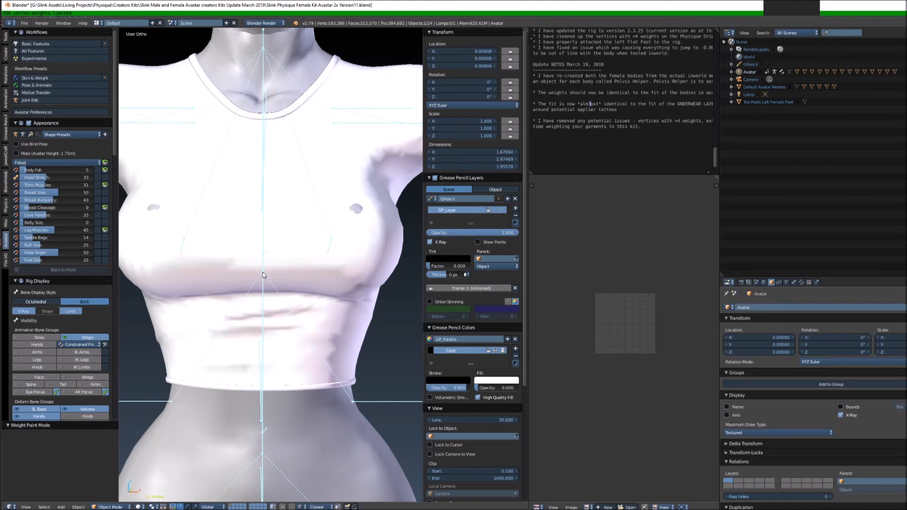
pyautogui.click(114, 507)
pyautogui.click(117, 482)
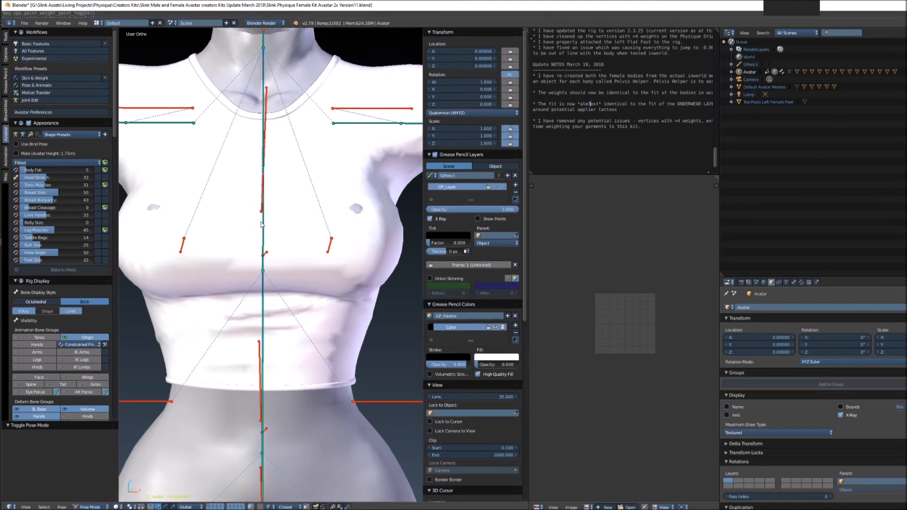
pyautogui.rightClick(206, 252)
pyautogui.click(111, 507)
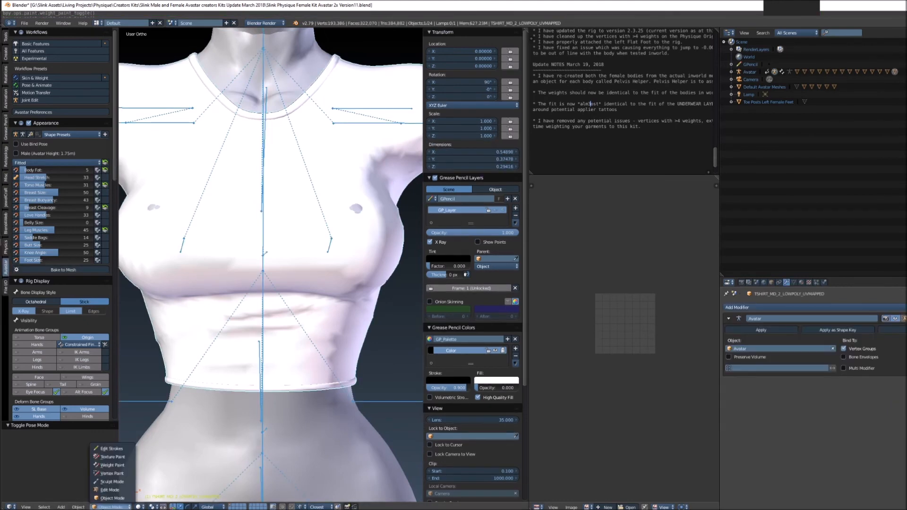
pyautogui.click(117, 465)
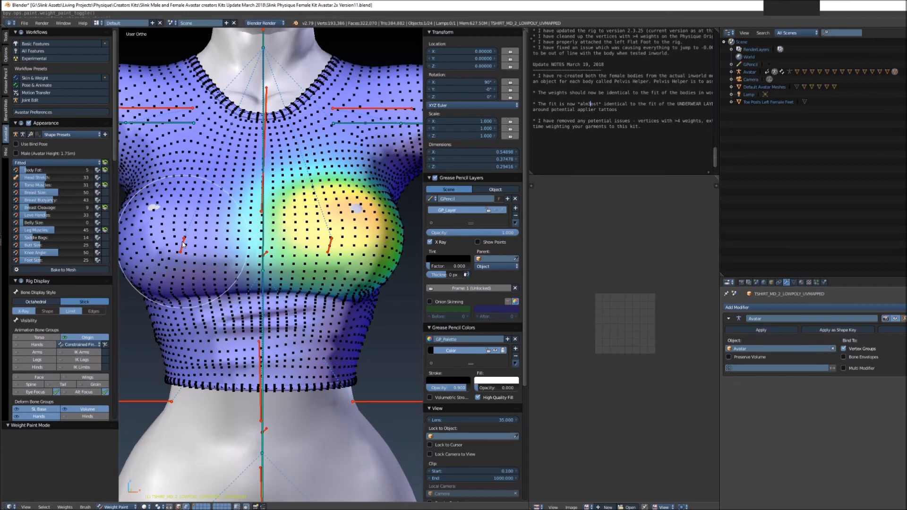
# Display the T-shirt's weights without vertex masking for the right pec, the central chest bones, and the left pec
pyautogui.rightClick(183, 244)
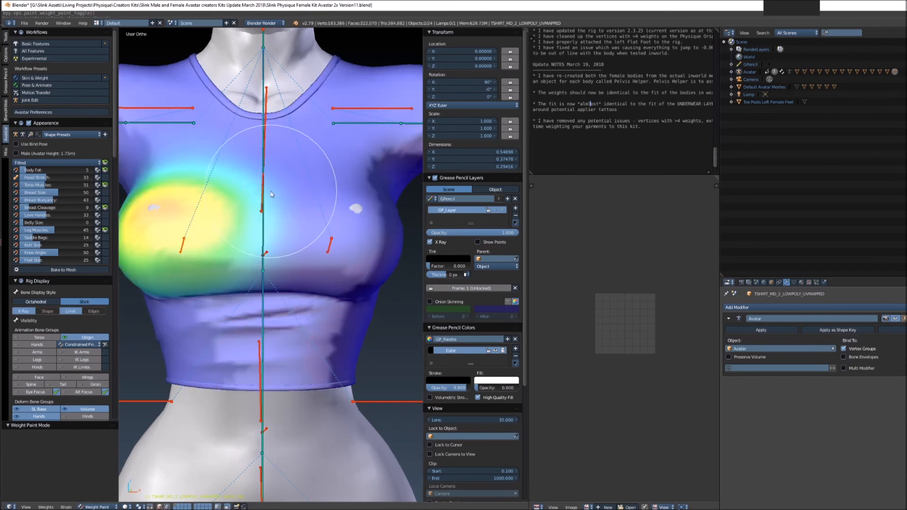
pyautogui.rightClick(264, 202)
pyautogui.rightClick(263, 203)
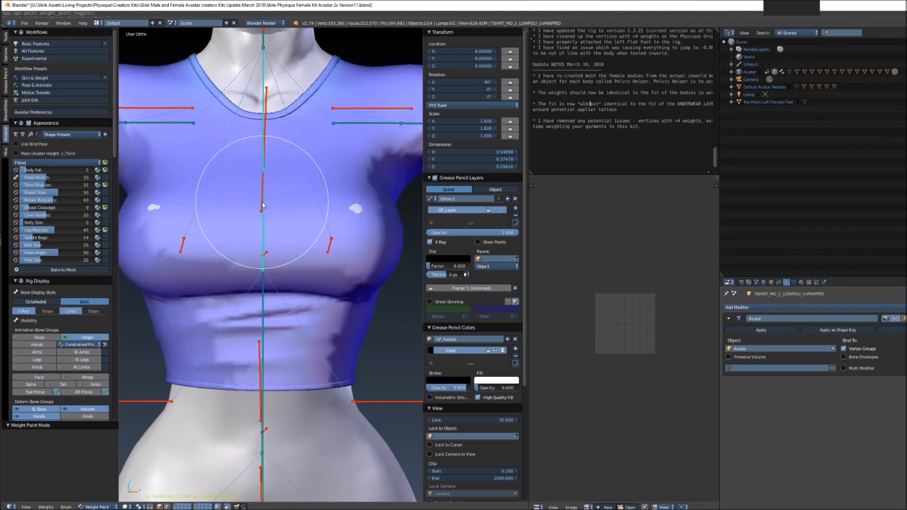
pyautogui.rightClick(263, 205)
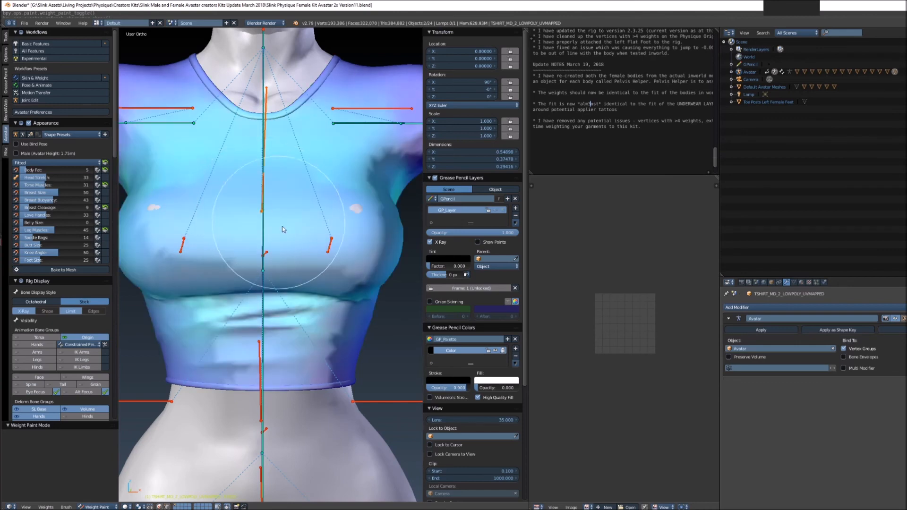
pyautogui.rightClick(335, 252)
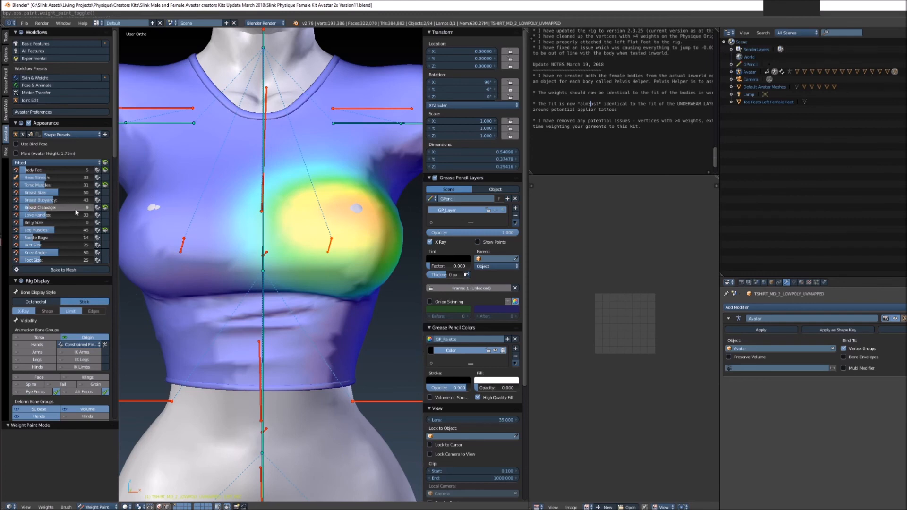
# Raise Breast Cleavage to about 76 and increase Breast Size to stress-test the shirt's chest weights
pyautogui.moveTo(80, 208); pyautogui.dragTo(81, 208)
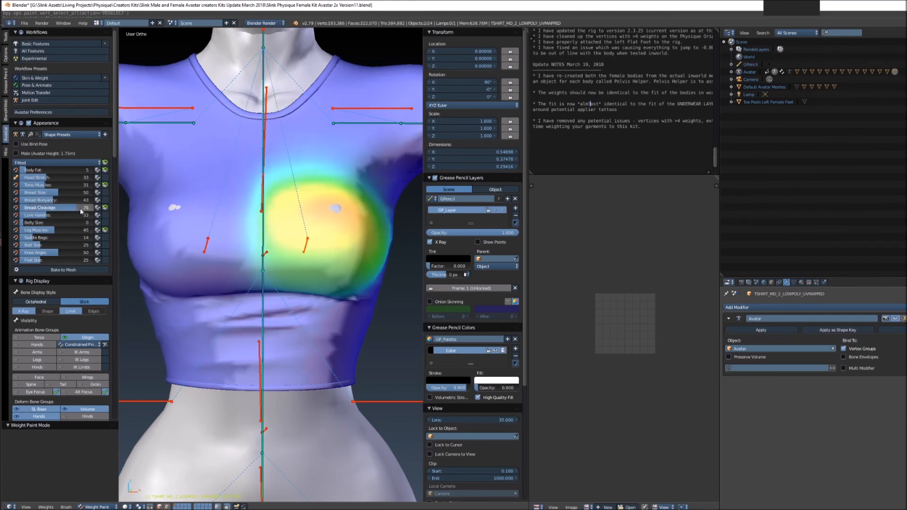
pyautogui.moveTo(84, 194); pyautogui.dragTo(102, 194)
pyautogui.moveTo(223, 283); pyautogui.dragTo(274, 325, button='middle')
# Re-enable vertex selection masking with nothing selected, and raise Breast Cleavage and Breast Size further
pyautogui.press('v')
pyautogui.press('a')
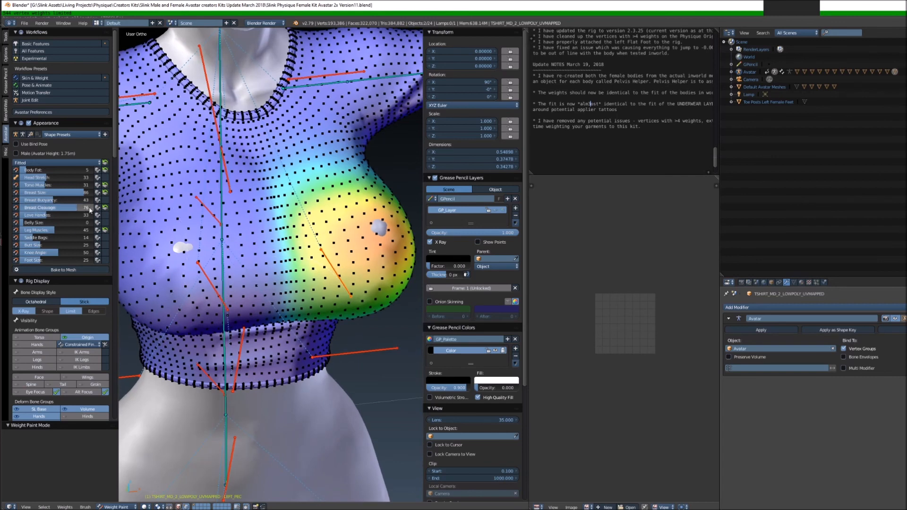
pyautogui.moveTo(94, 208); pyautogui.dragTo(100, 209)
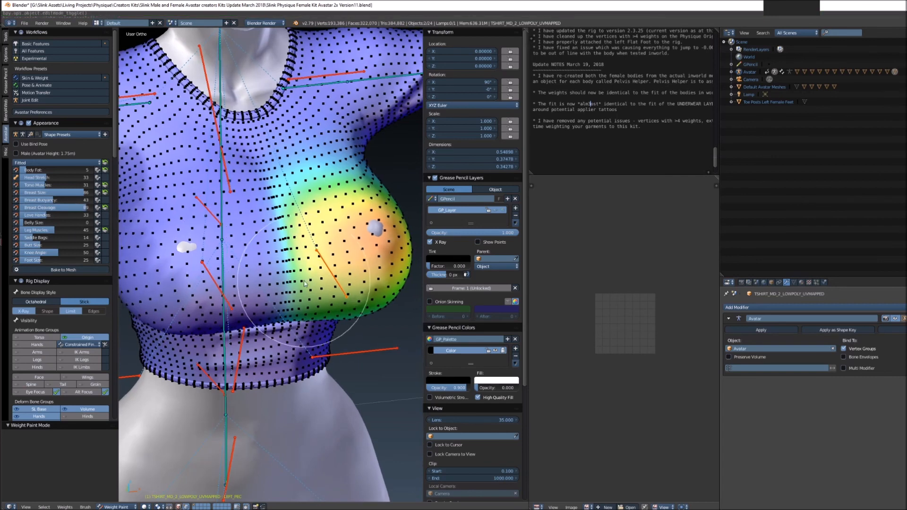
pyautogui.moveTo(279, 283); pyautogui.dragTo(298, 283, button='middle')
pyautogui.moveTo(91, 195); pyautogui.dragTo(86, 207)
# Examine the center crease and overall chest deformation of the enlarged shape from several angles and from the front
pyautogui.moveTo(288, 256); pyautogui.dragTo(220, 247, button='middle')
pyautogui.scroll(-5, 243, 251)
pyautogui.scroll(6, 252, 255)
pyautogui.press('KP_1')
pyautogui.scroll(3, 289, 253)
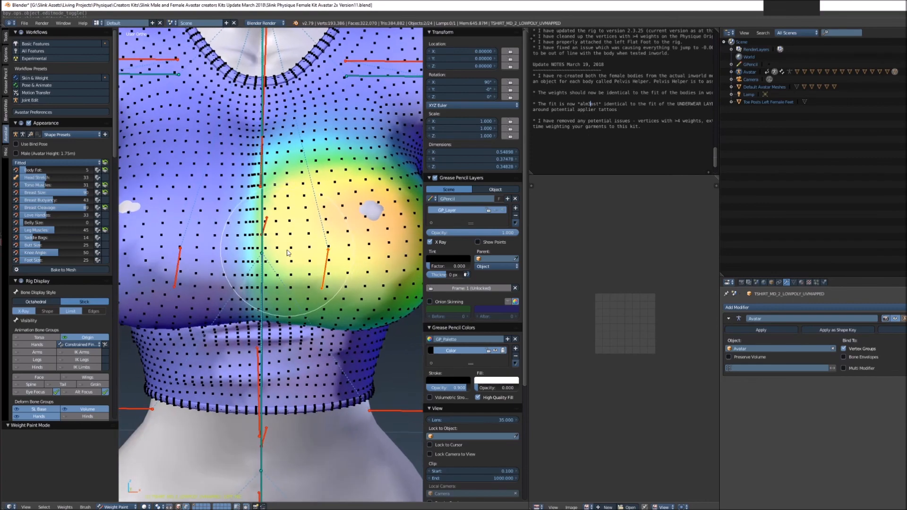
pyautogui.press('KP_1')
pyautogui.keyDown('shift'); pyautogui.moveTo(283, 256); pyautogui.dragTo(305, 279, button='middle'); pyautogui.keyUp('shift')
pyautogui.scroll(-2, 307, 269)
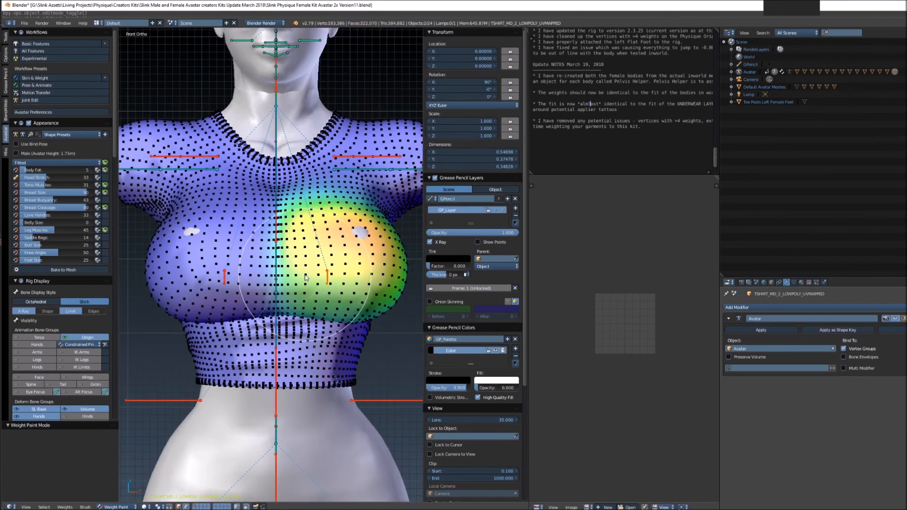